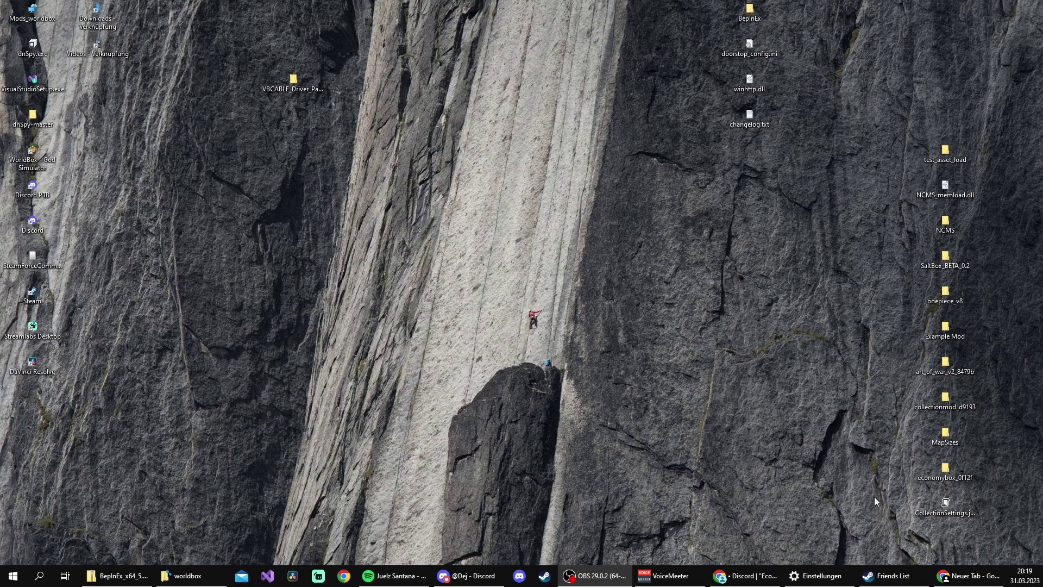
Run a Google search in Chrome for 'bepinex download'.
left_click(970, 578)
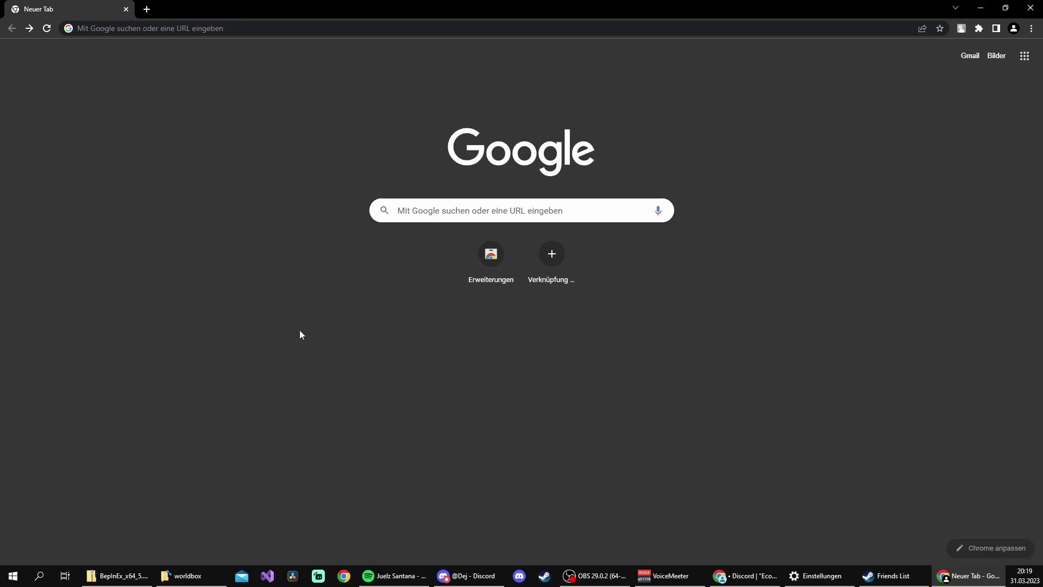
left_click(428, 211)
left_click(427, 240)
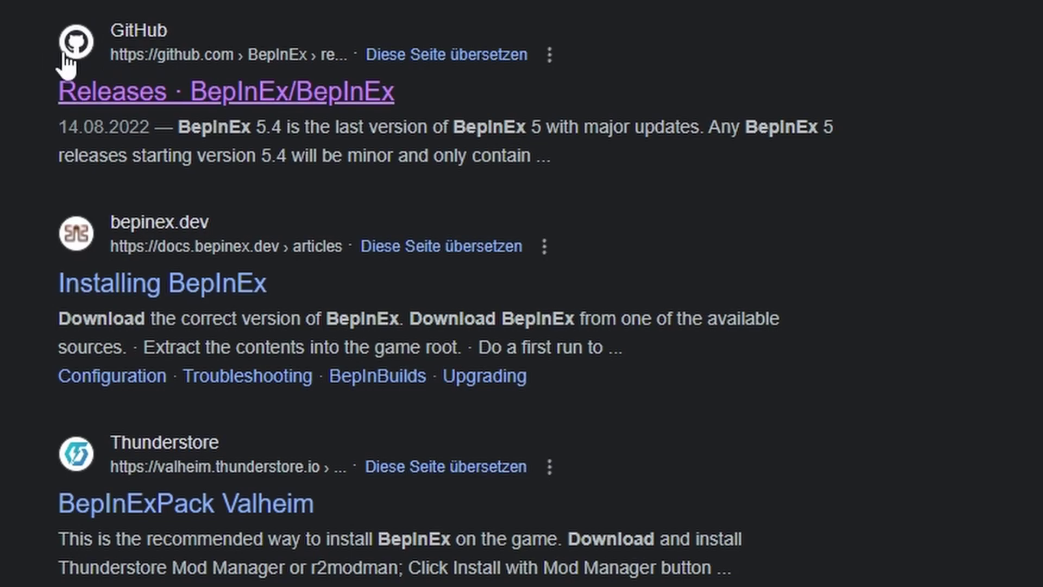
Open the 'Releases · BepInEx/BepInEx' GitHub page and dismiss the translation offer.
left_click(179, 94)
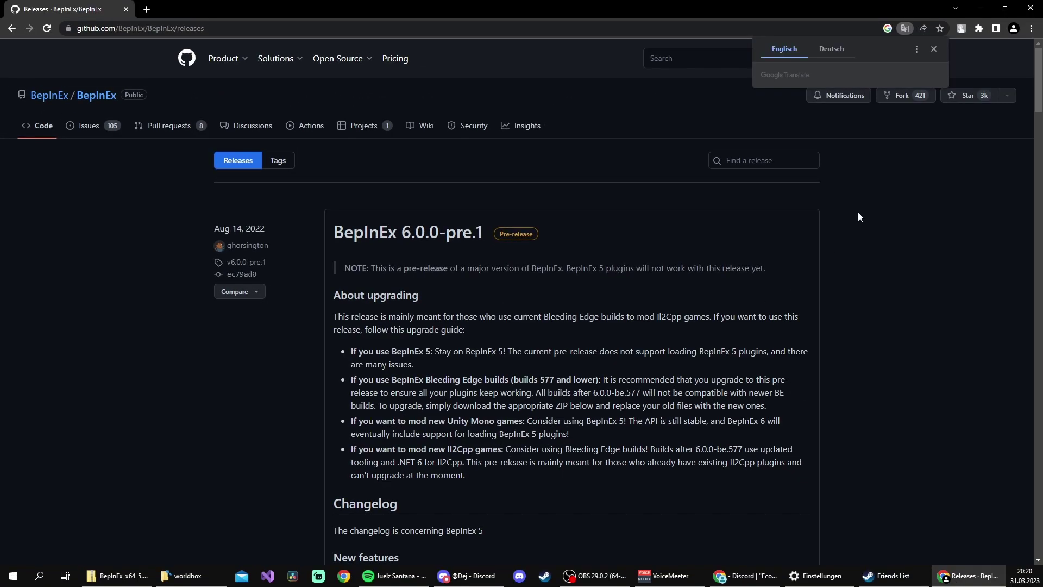
left_click(933, 50)
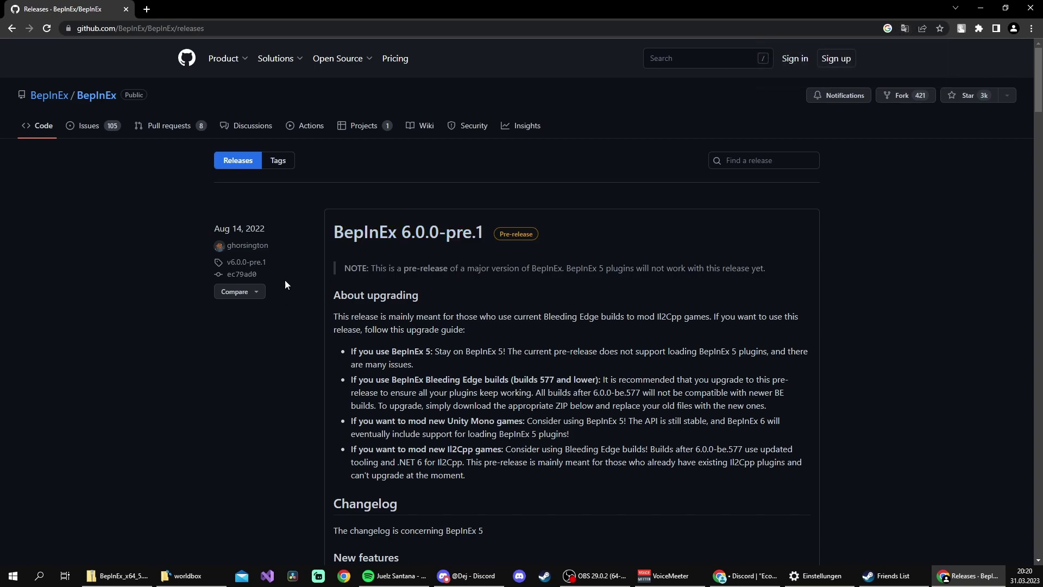
triple_click(283, 247)
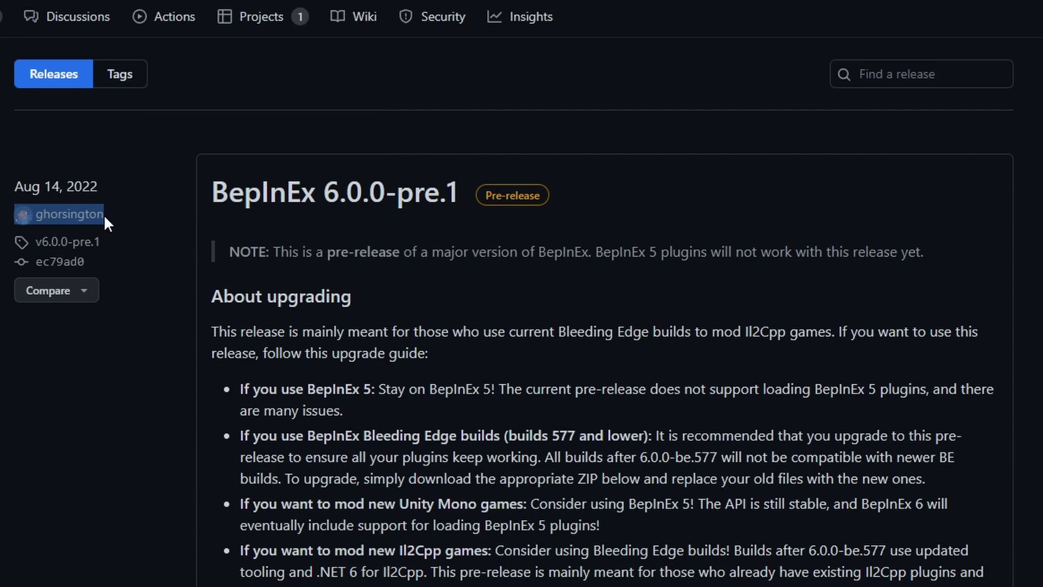
left_click(507, 434)
Scroll down to the Latest BepInEx 5.4.21 release, pointing out the Pre-release label.
scroll(336, 348, "down", 3)
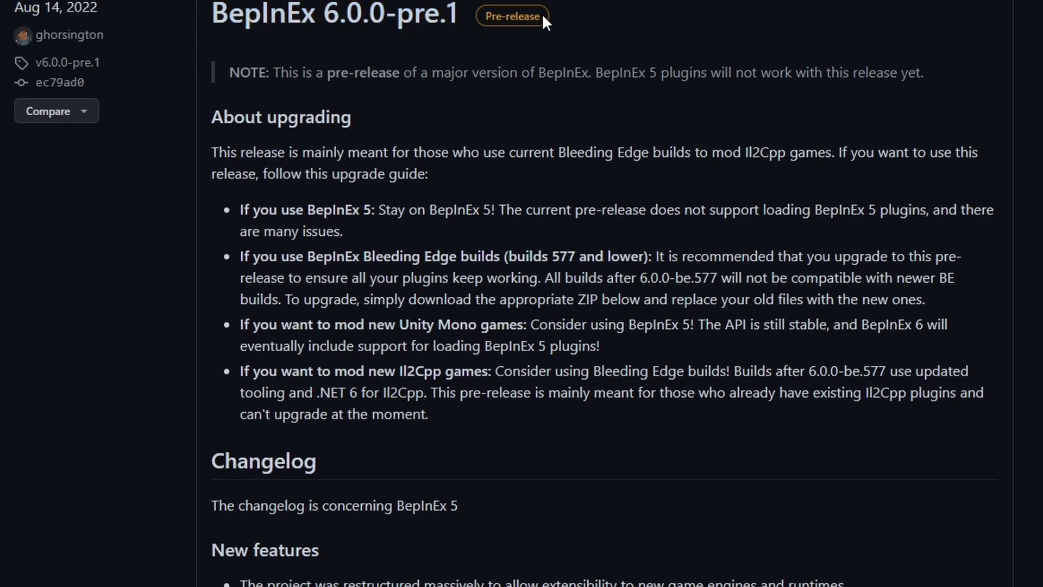
left_click_drag(530, 16, 494, 16)
left_click(396, 212)
scroll(351, 277, "down", 20)
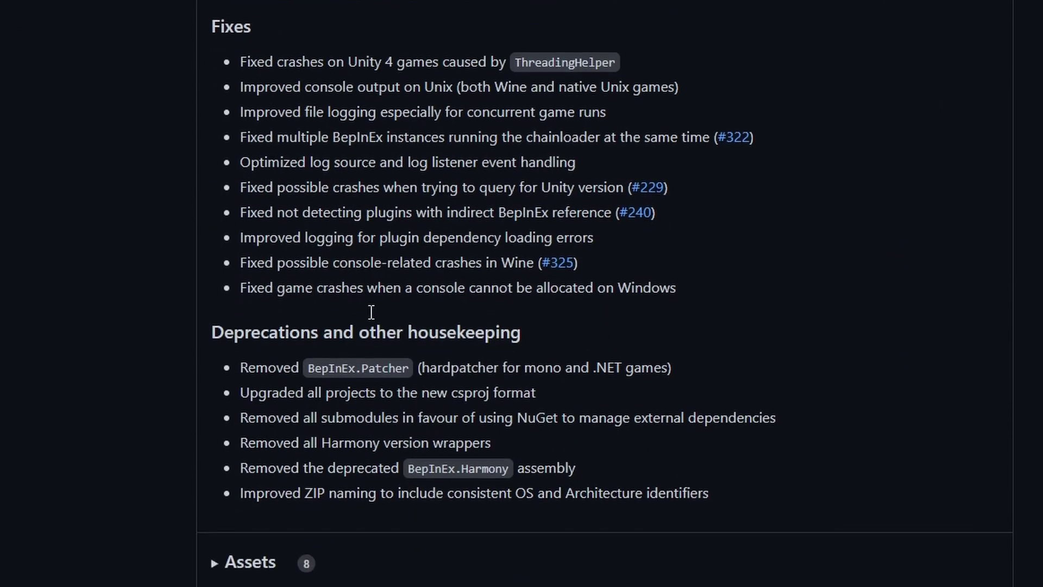
scroll(370, 313, "down", 3)
left_click_drag(205, 108, 405, 112)
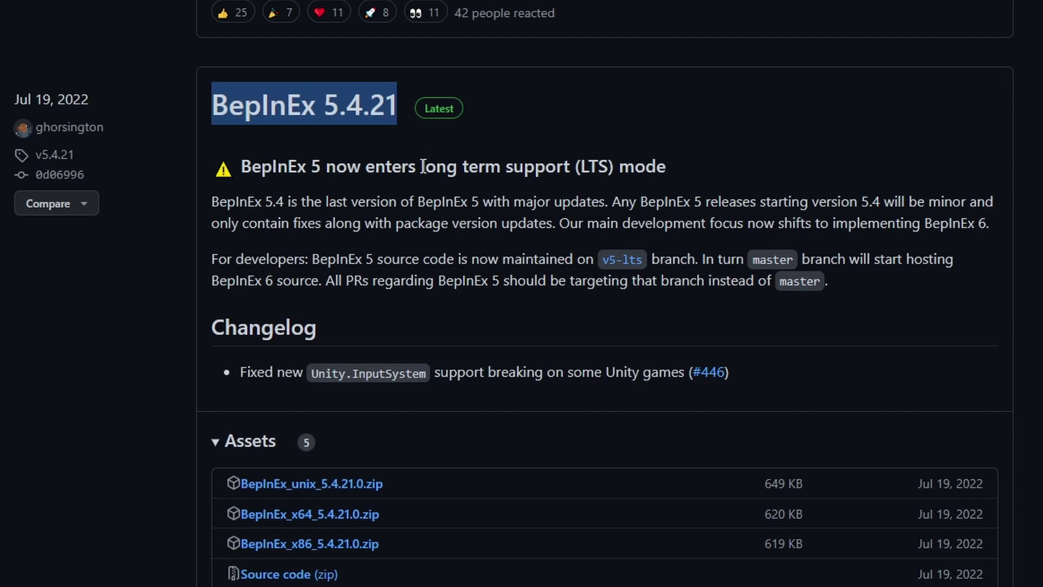
Download BepInEx_x64_5.4.21.0.zip, not the unix zip, from the 5.4.21 assets.
left_click(307, 208)
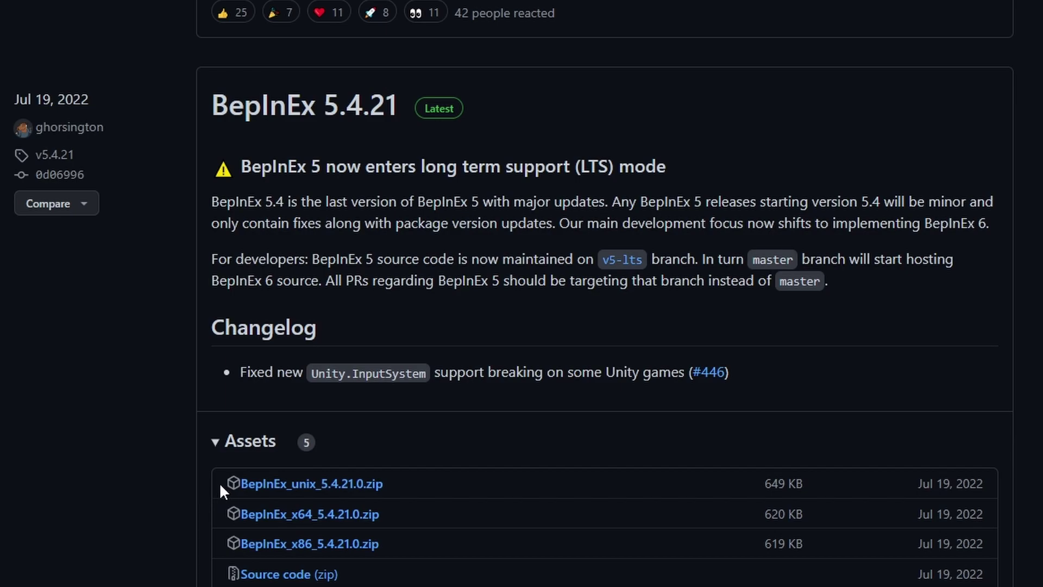
left_click_drag(220, 481, 395, 485)
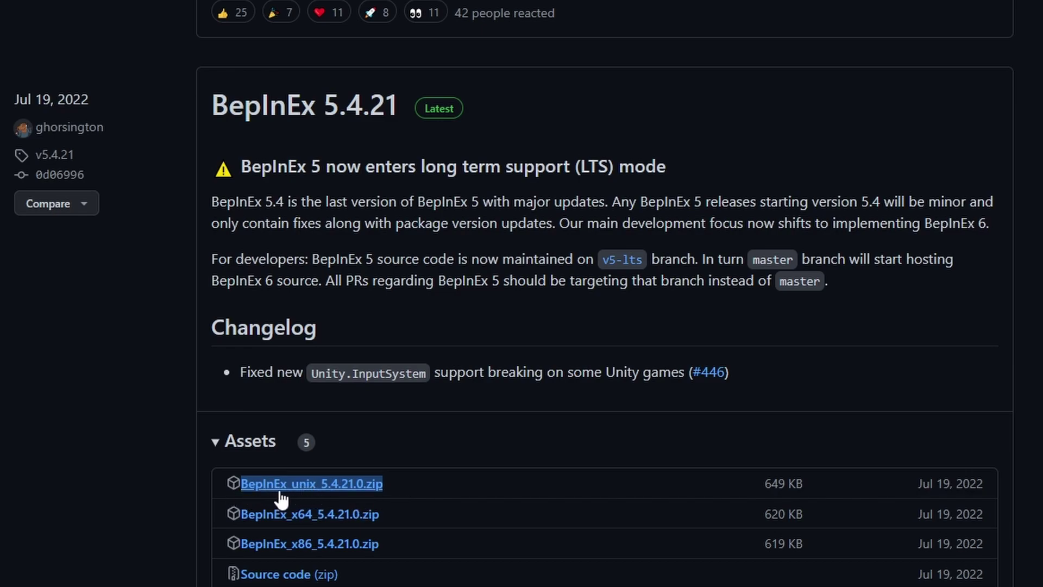
left_click(216, 518)
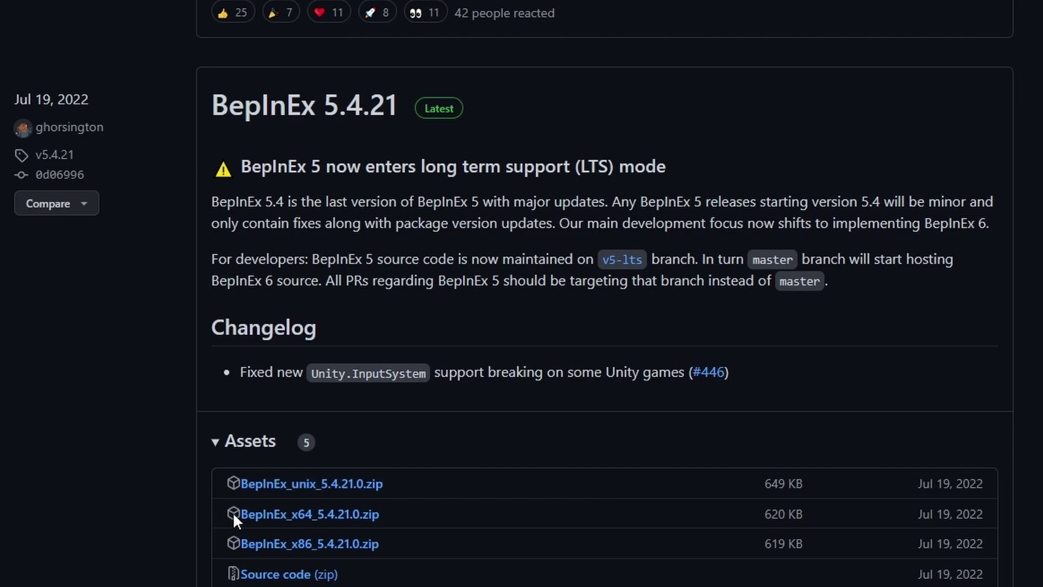
left_click_drag(227, 513, 388, 514)
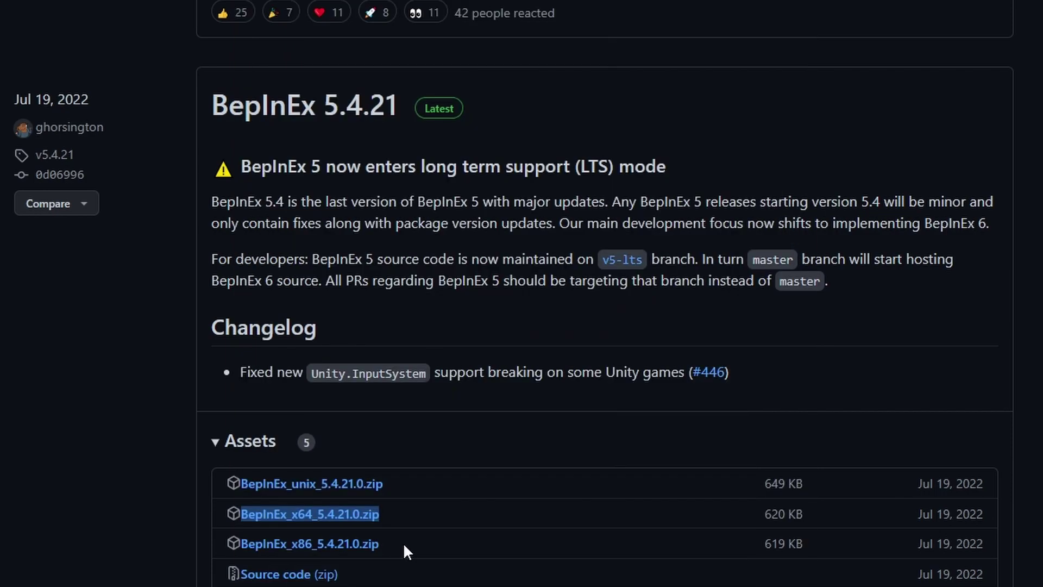
left_click(359, 515)
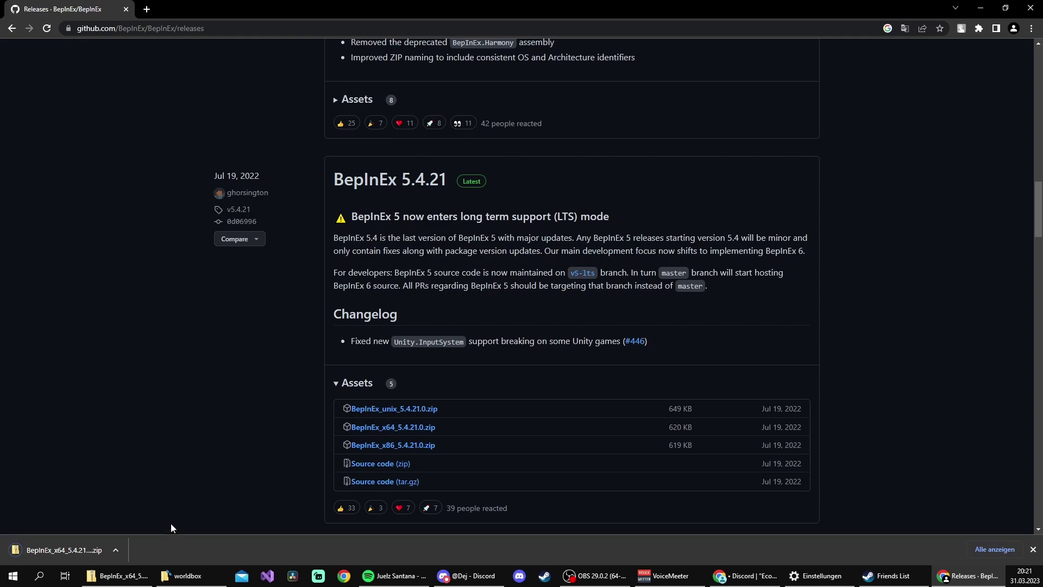
Open the downloaded BepInEx zip and highlight its four items.
left_click(18, 554)
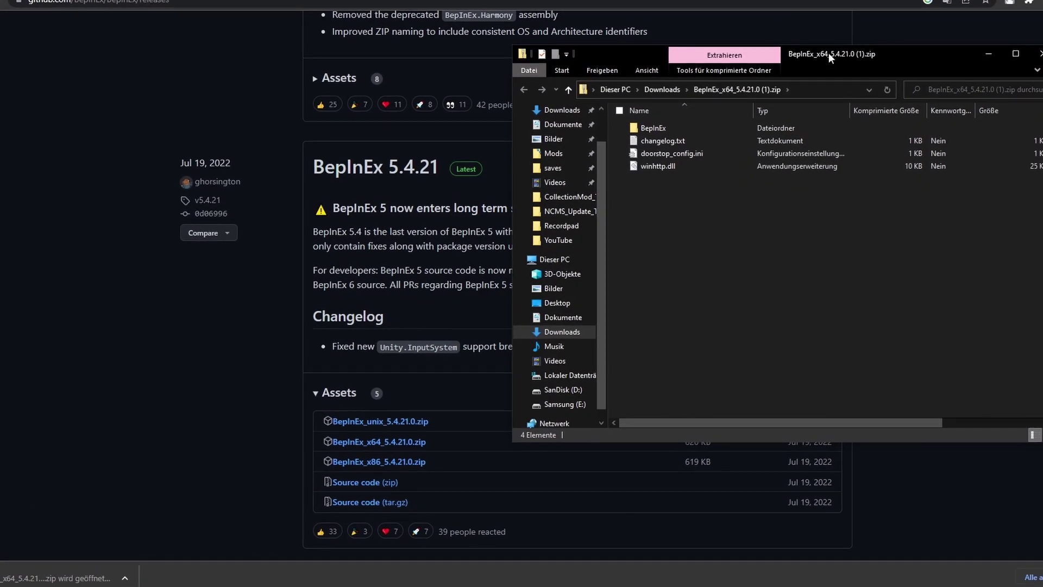
left_click_drag(829, 54, 488, 76)
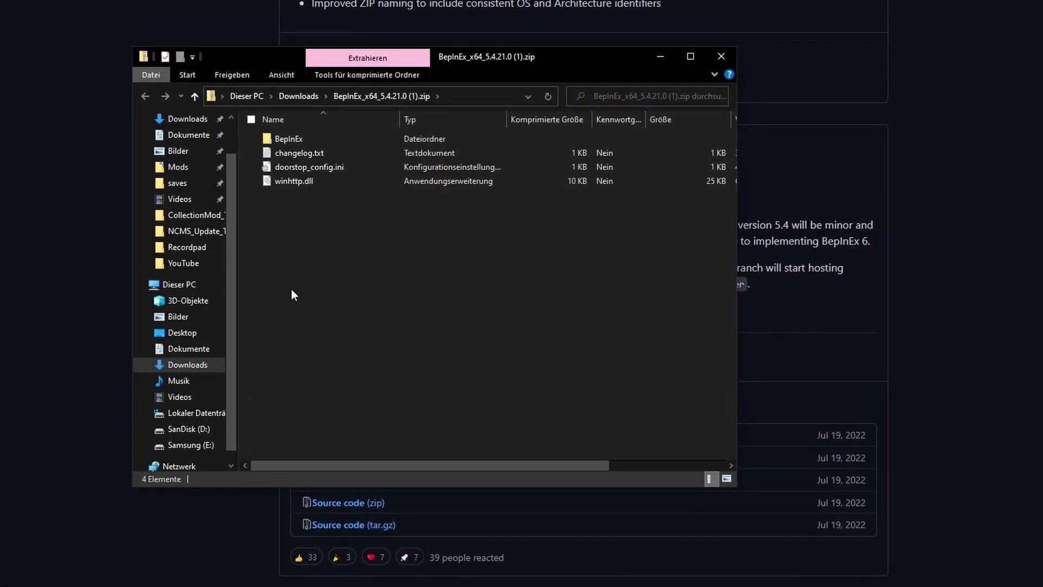
left_click_drag(251, 209, 328, 128)
left_click(351, 242)
left_click_drag(253, 194, 344, 131)
left_click(318, 225)
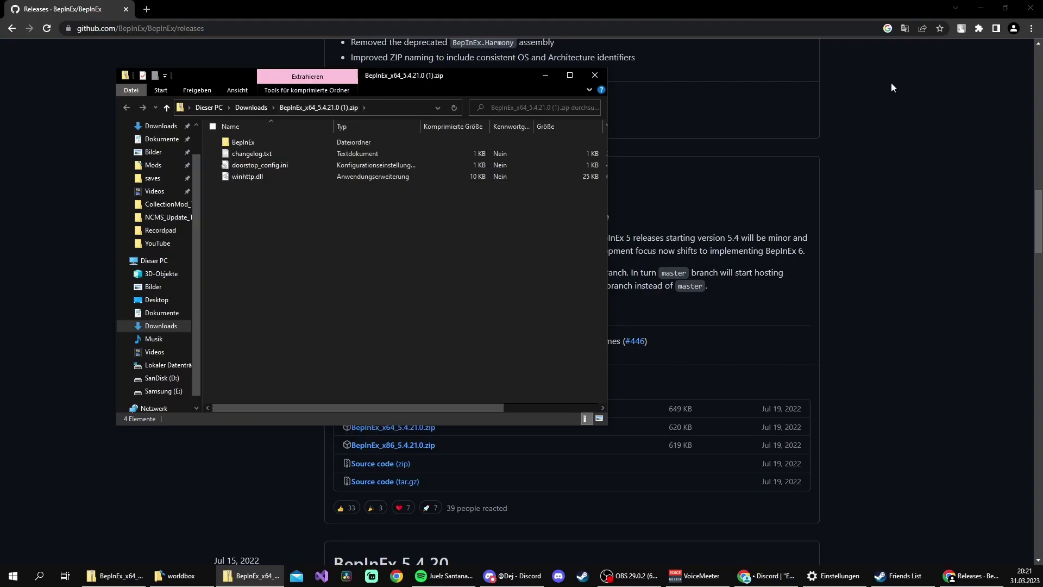
Close Chrome and move the zip window up to the left.
left_click(1032, 6)
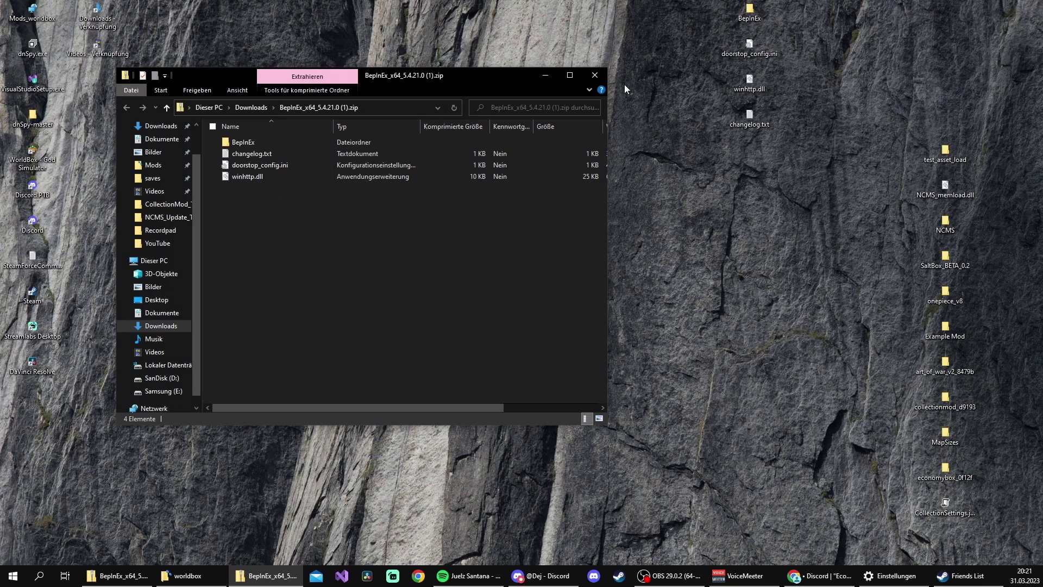
left_click_drag(474, 80, 401, 61)
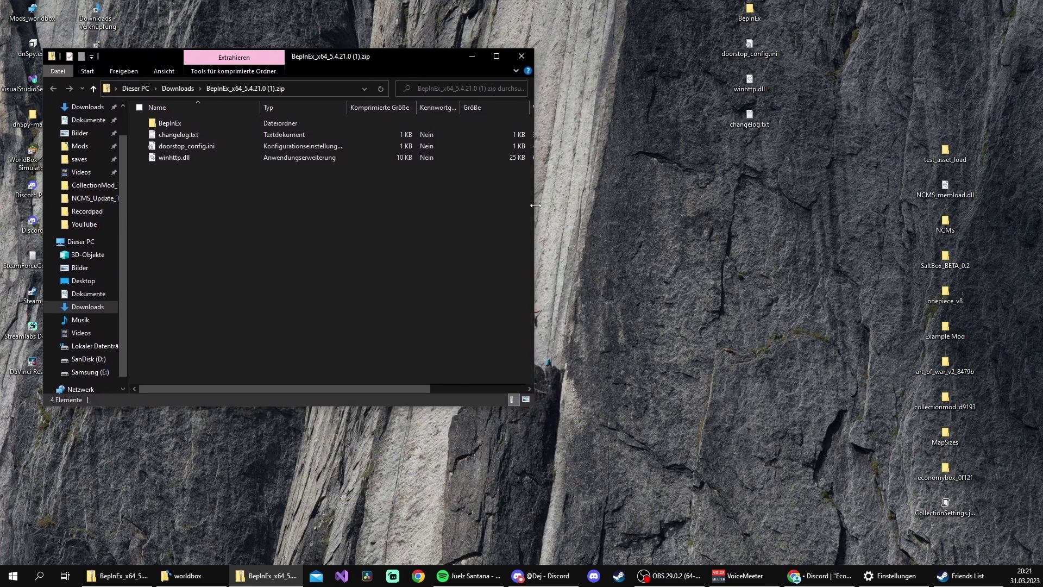
left_click(646, 313)
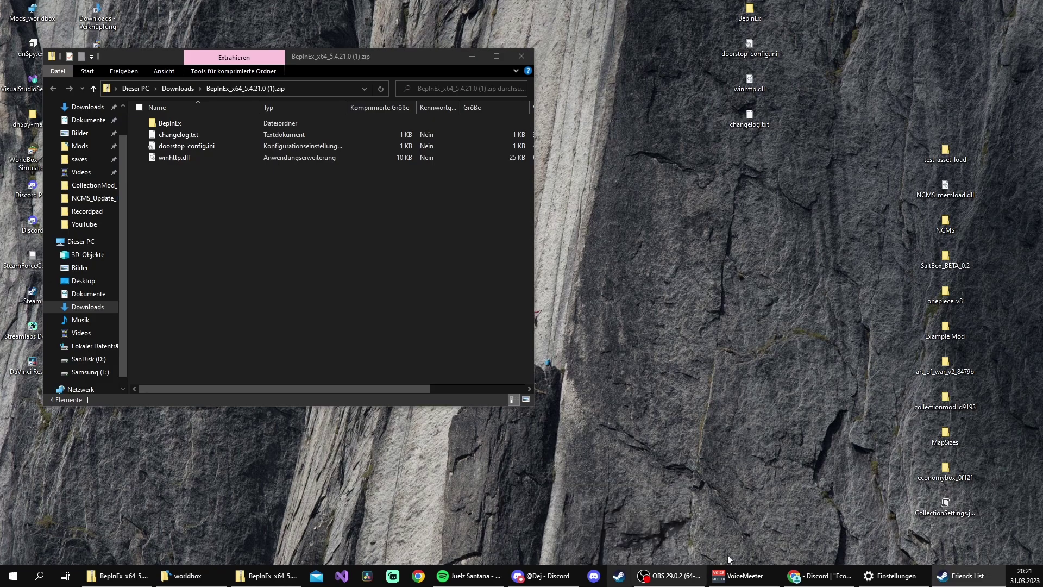
Open WorldBox's folder via Steam Library > Manage > Browse local files, then close Steam.
left_click(619, 575)
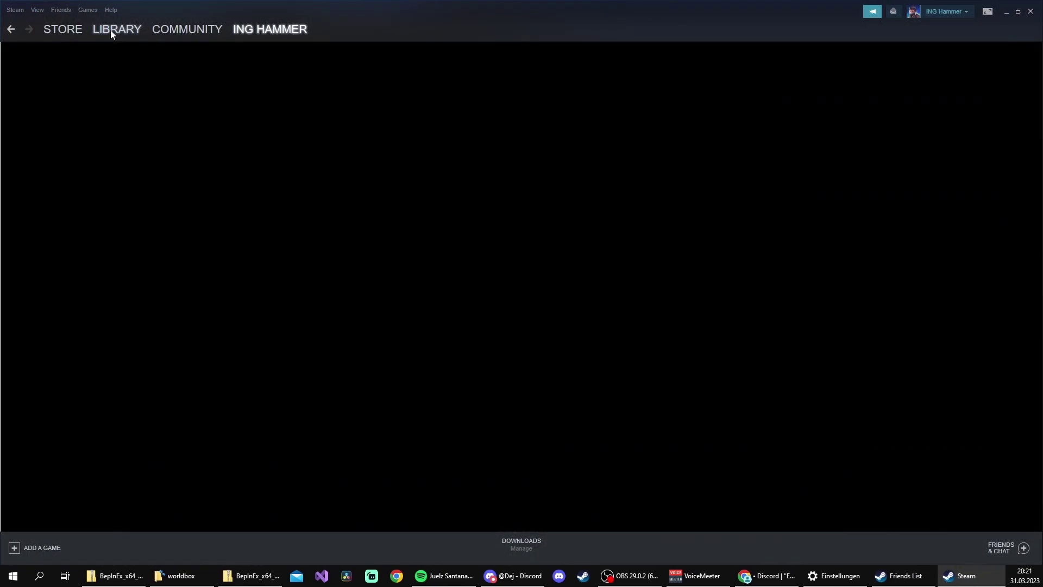
left_click(110, 30)
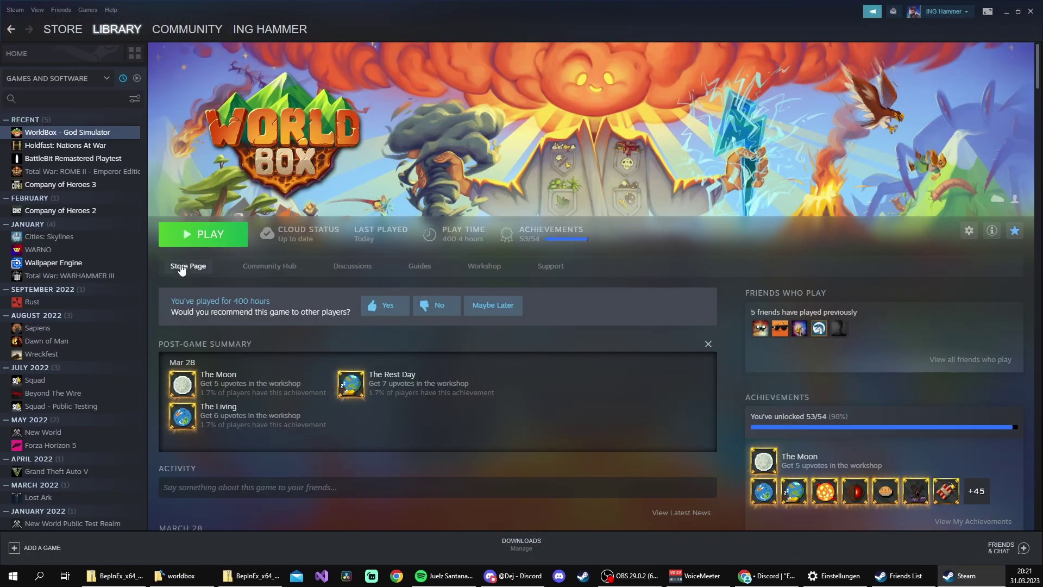
right_click(45, 136)
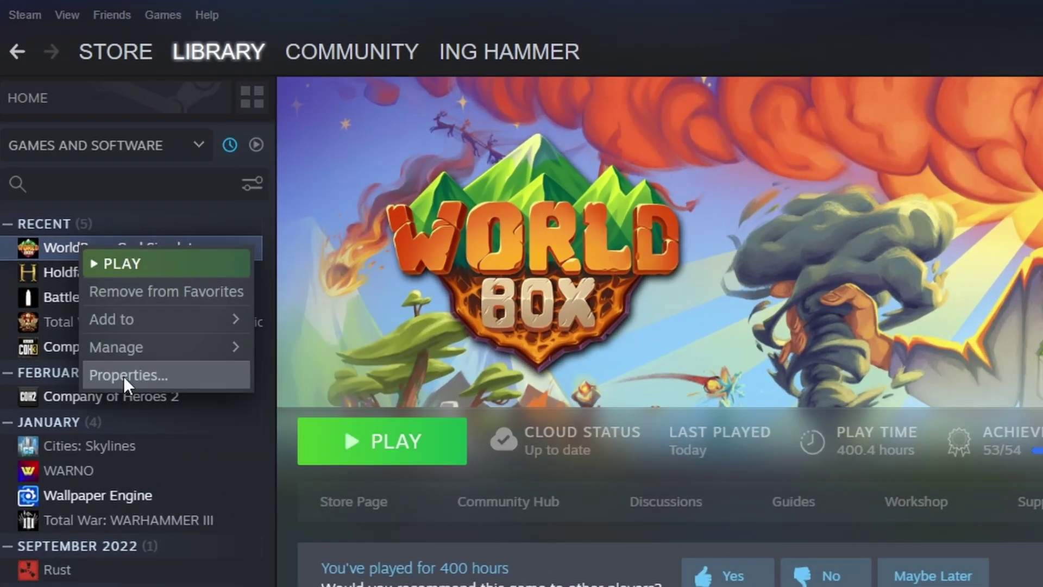
mouse_move(82, 188)
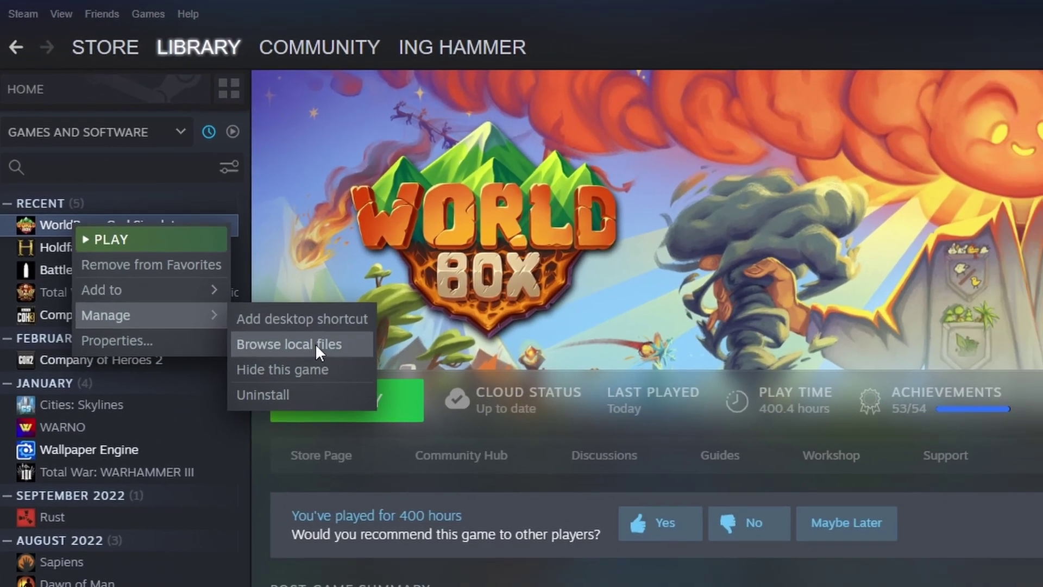
left_click(315, 344)
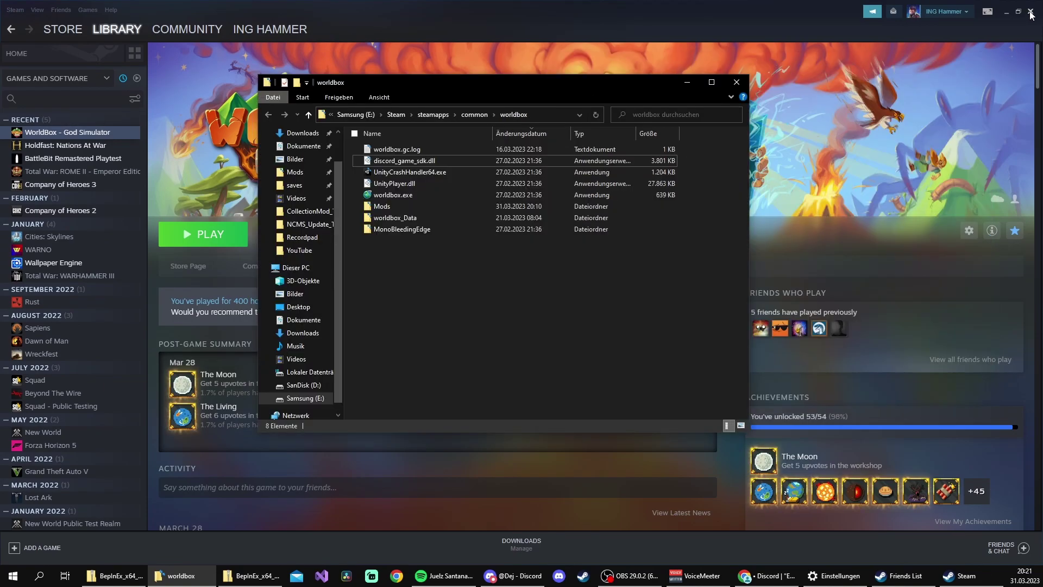
left_click(1030, 11)
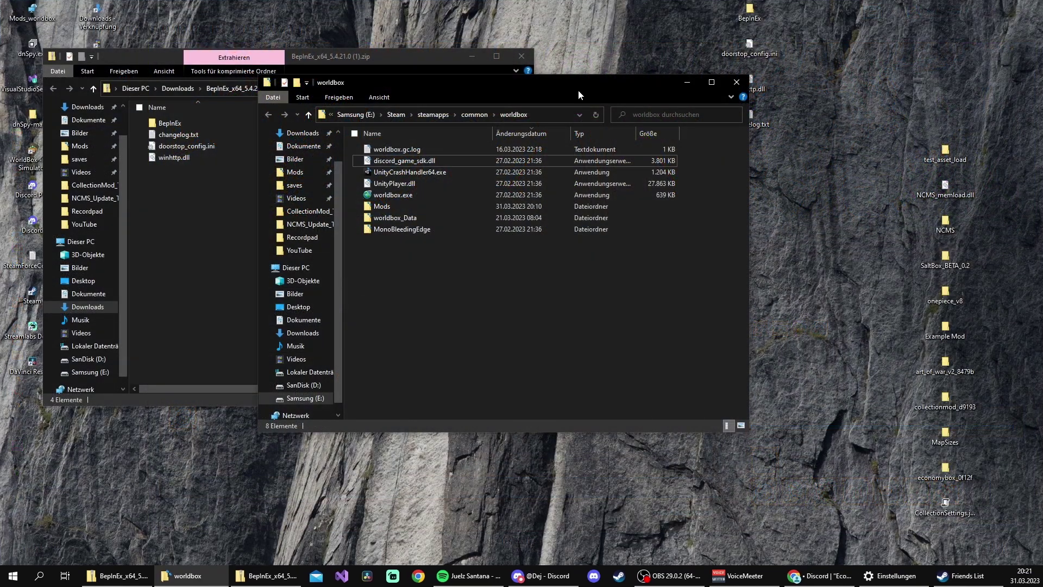
Drag BepInEx, changelog.txt, doorstop_config.ini and winhttp.dll from the zip into the worldbox folder.
left_click_drag(578, 88, 776, 70)
left_click_drag(390, 57, 357, 54)
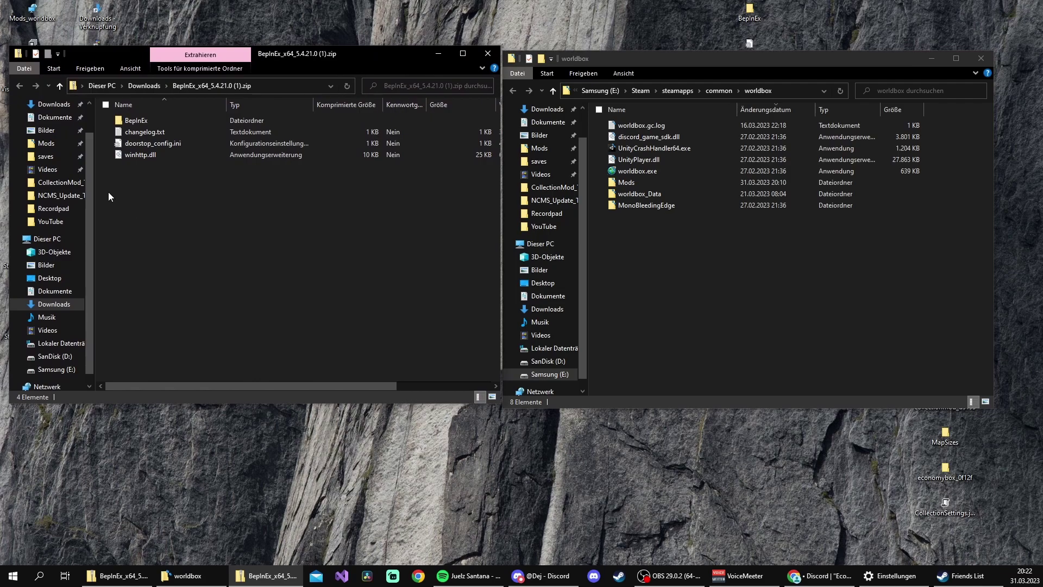
left_click_drag(108, 191, 141, 121)
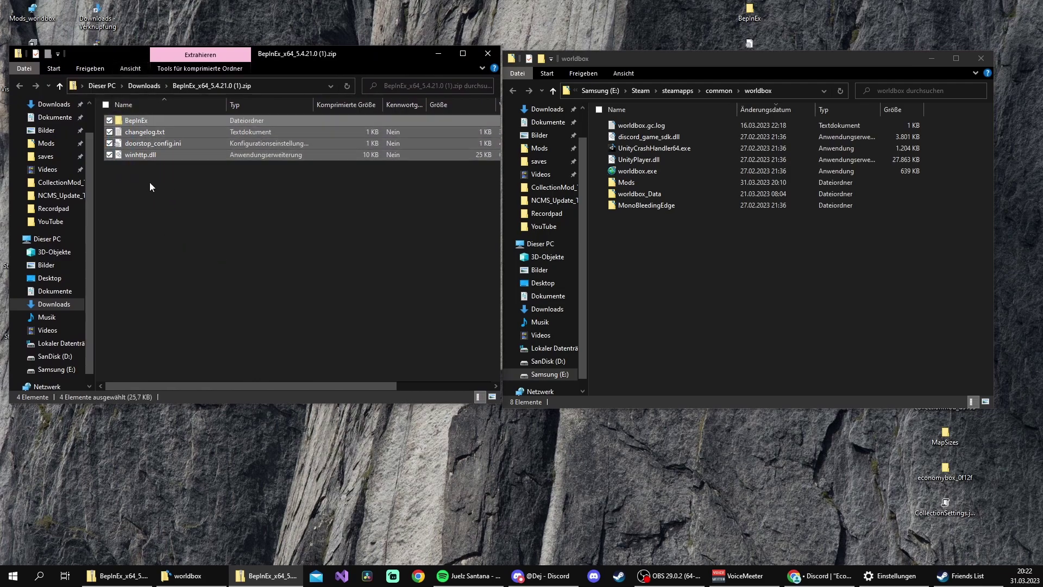
left_click(664, 242)
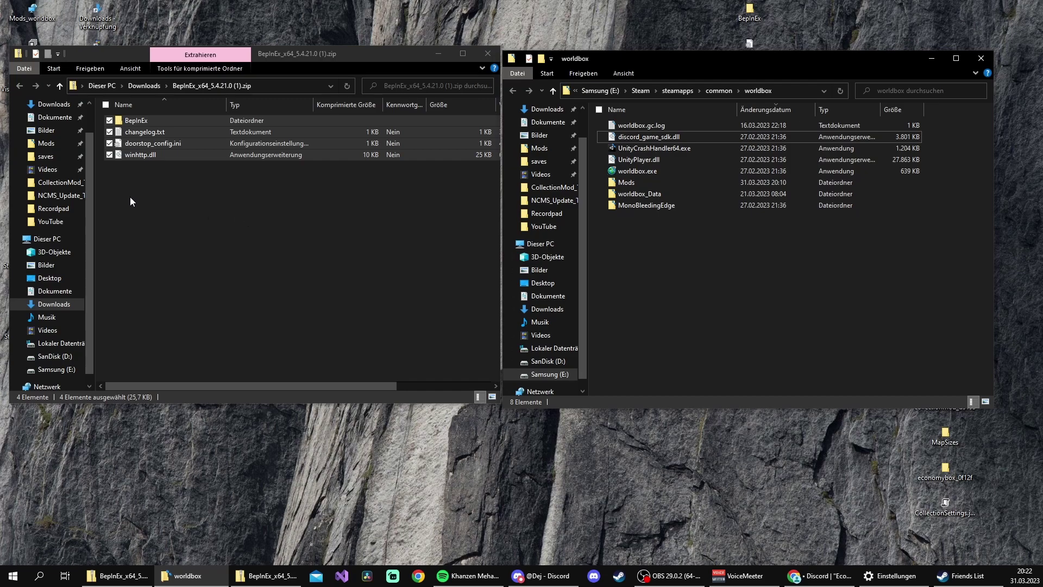
left_click_drag(130, 196, 172, 106)
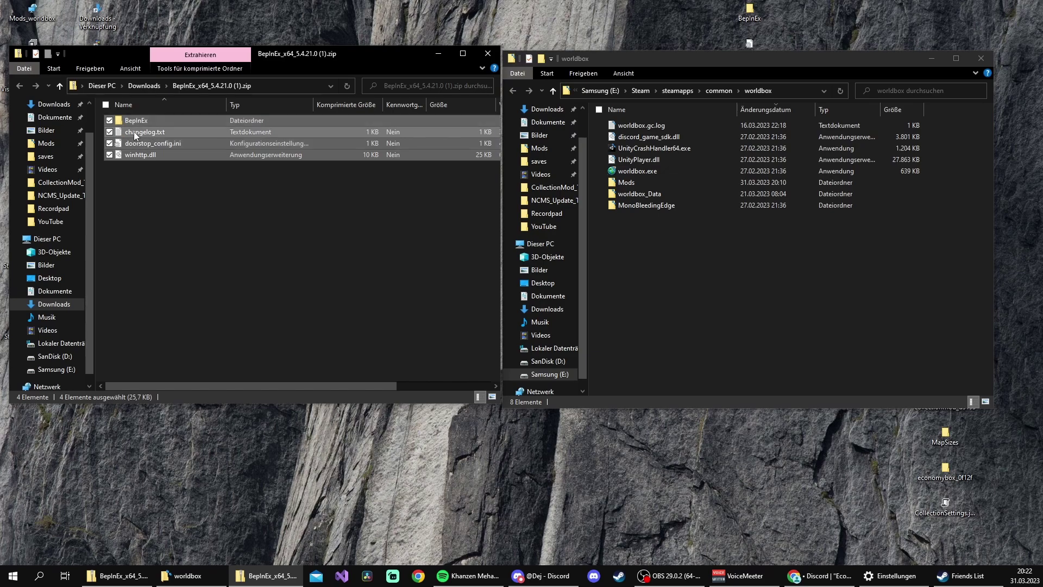
left_click_drag(134, 132, 693, 271)
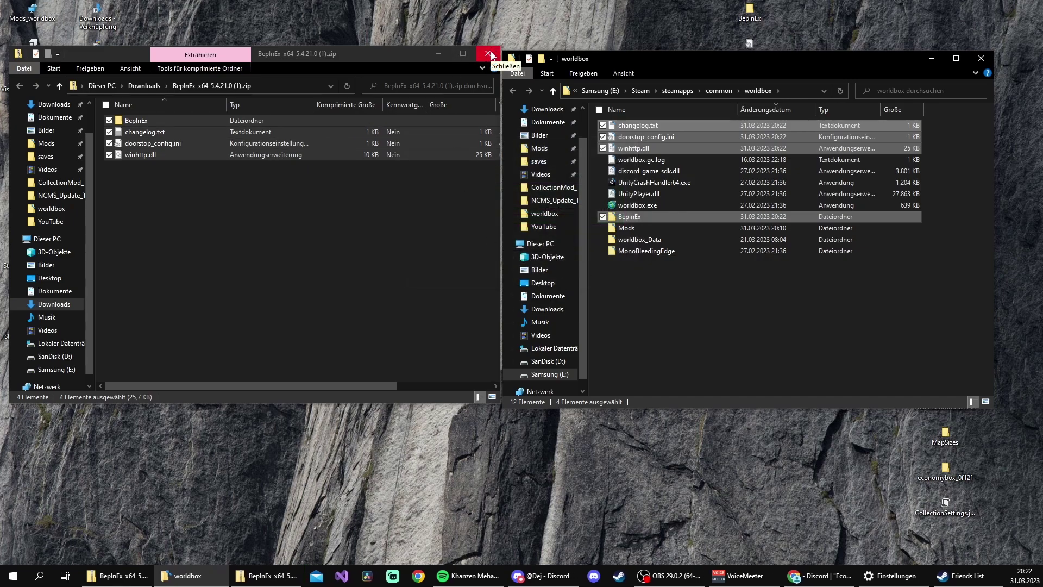
Close the BepInEx zip window and center the worldbox folder window.
left_click_drag(132, 184, 194, 125)
left_click(189, 189)
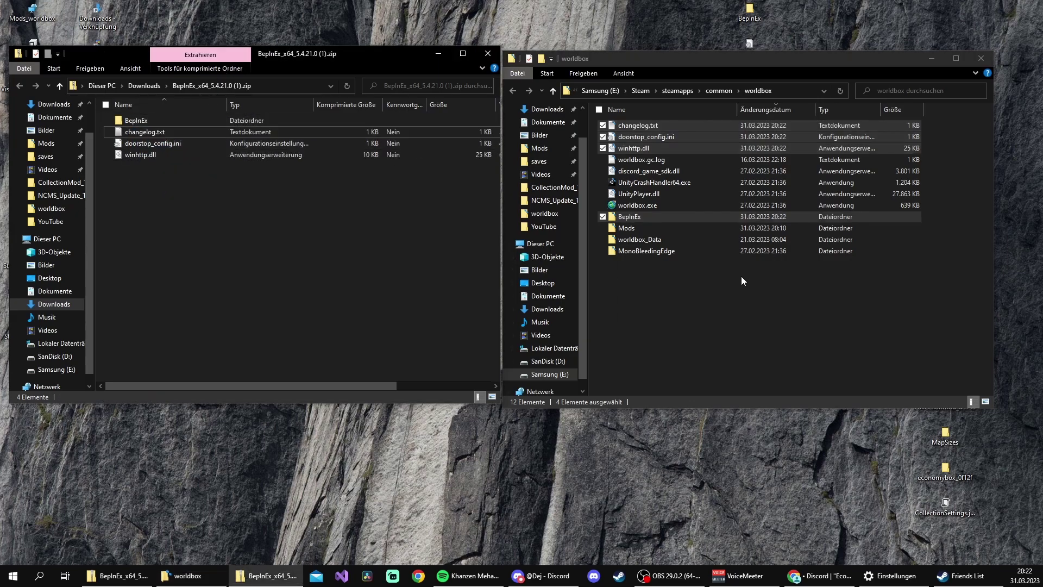
left_click(487, 53)
left_click_drag(692, 63, 430, 63)
Run worldbox.exe with 'Als Administrator ausführen' from its context menu.
left_click(454, 287)
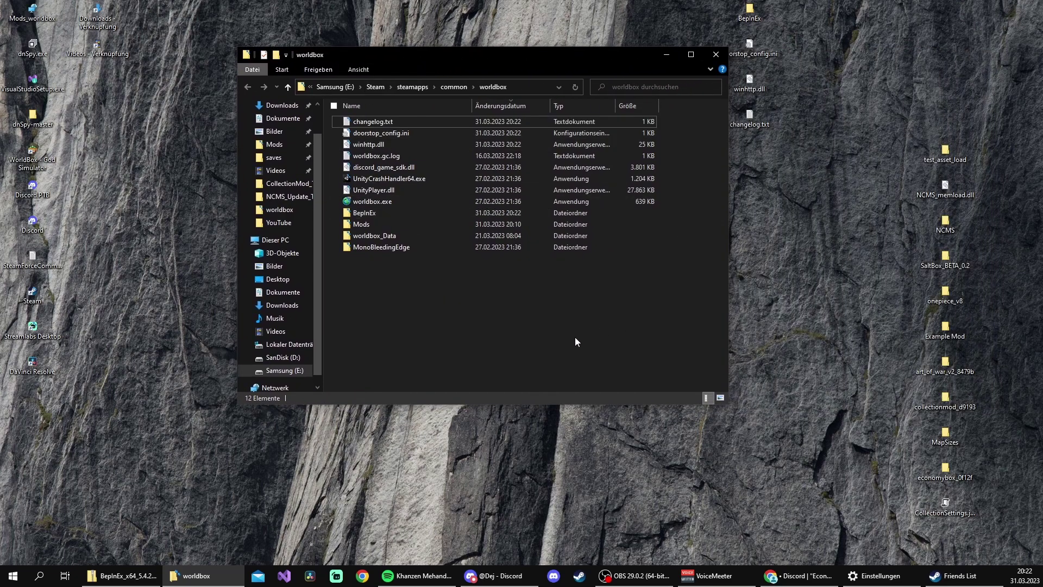
left_click(391, 201)
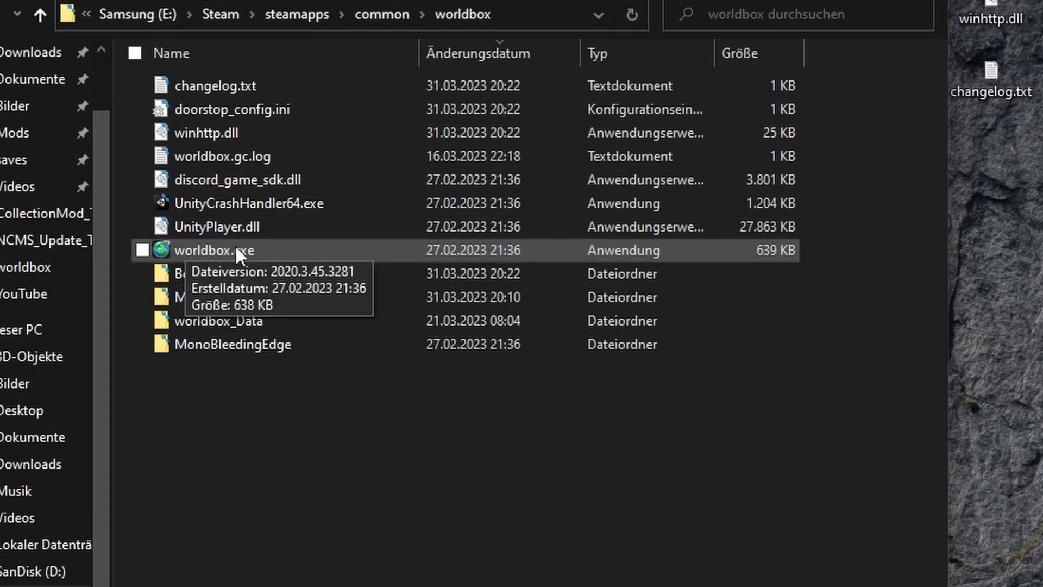
right_click(235, 247)
left_click(318, 266)
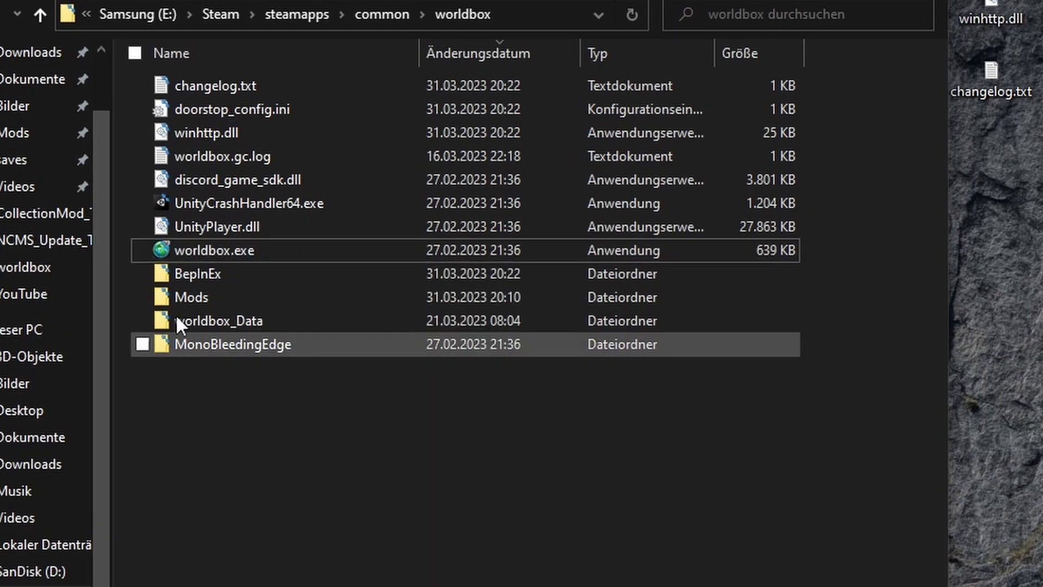
right_click(251, 249)
left_click(357, 290)
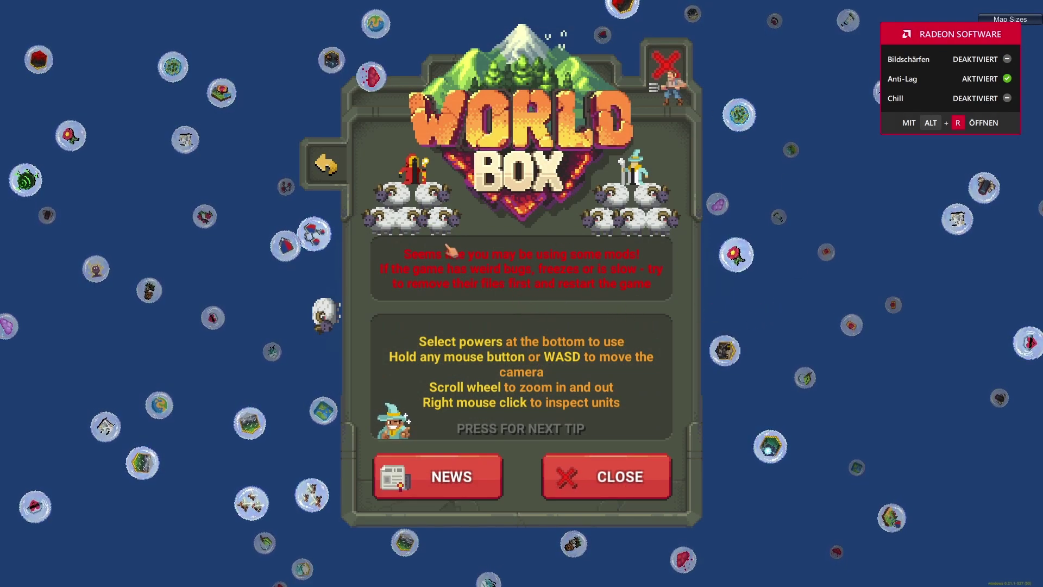
Close the WorldBox tips dialog warning about mods to reveal the world map.
left_click(668, 67)
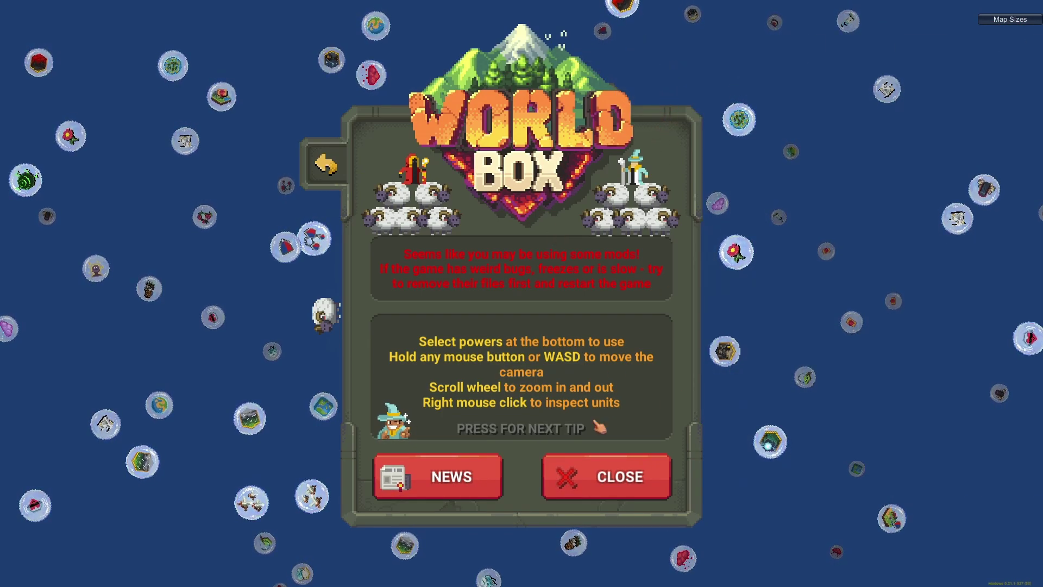
left_click(607, 476)
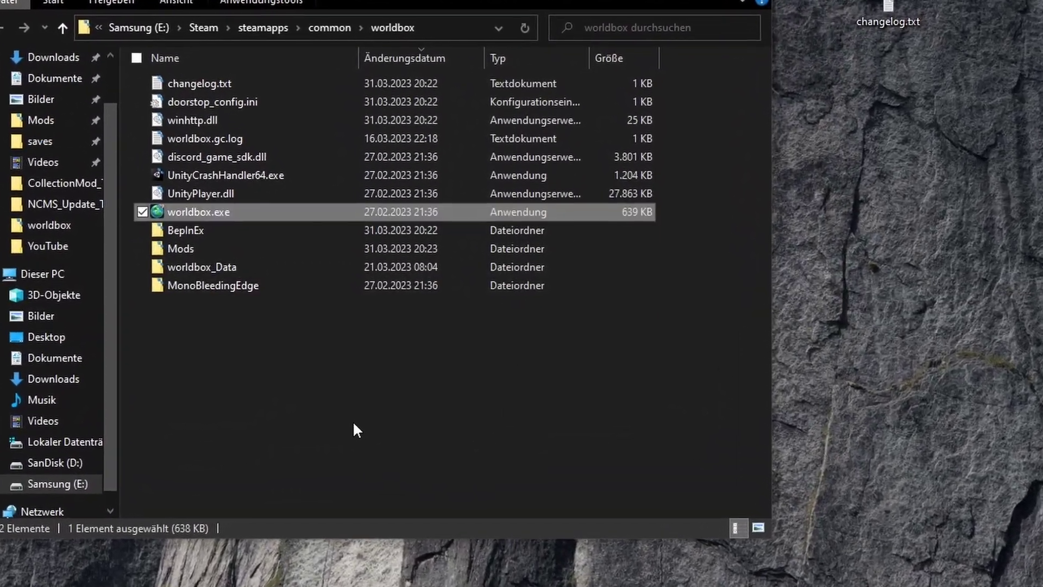
Open BepInEx > plugins within the worldbox game folder.
left_click(361, 417)
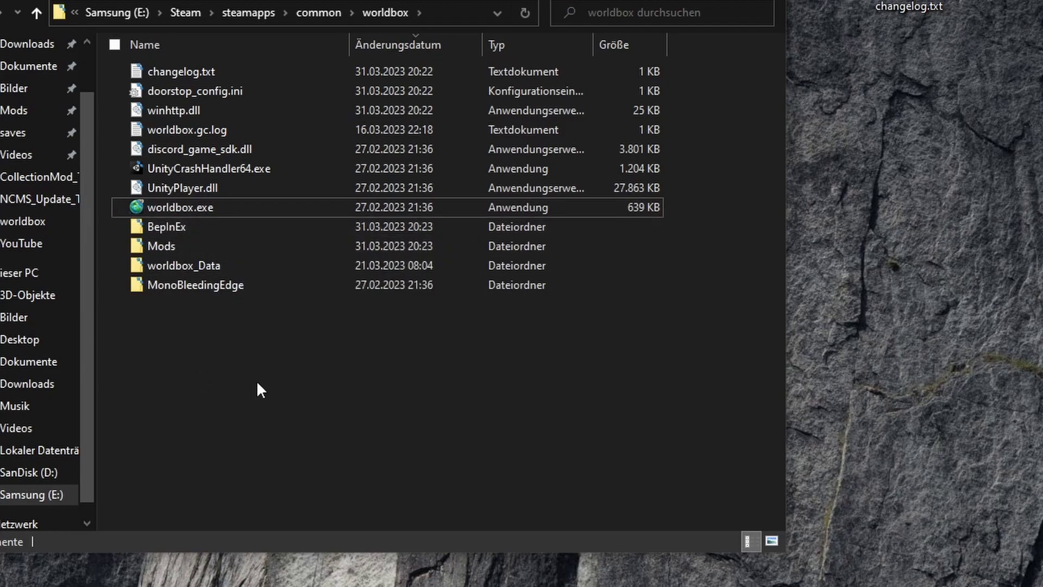
left_click(154, 229)
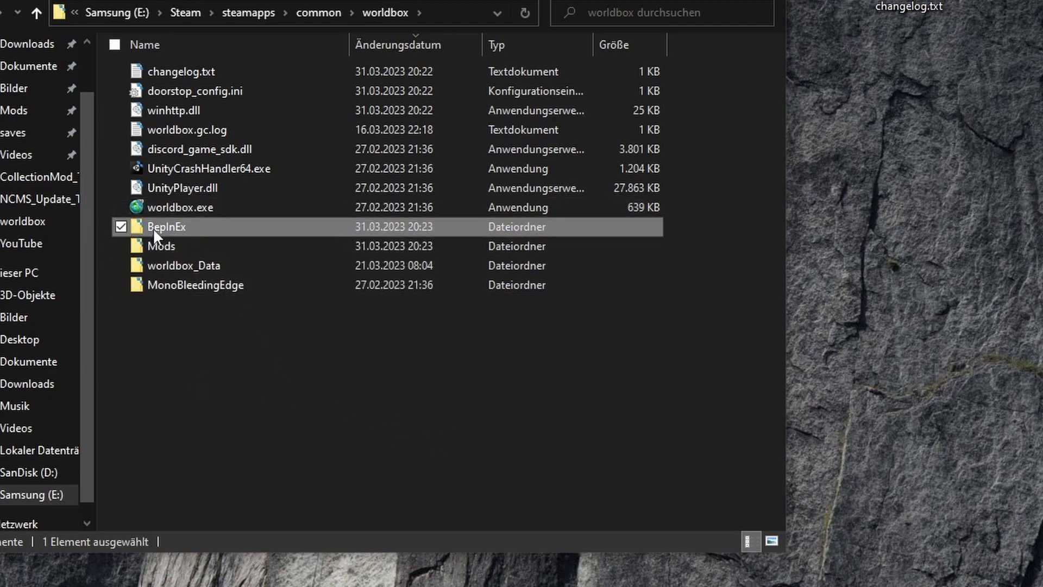
double_click(224, 225)
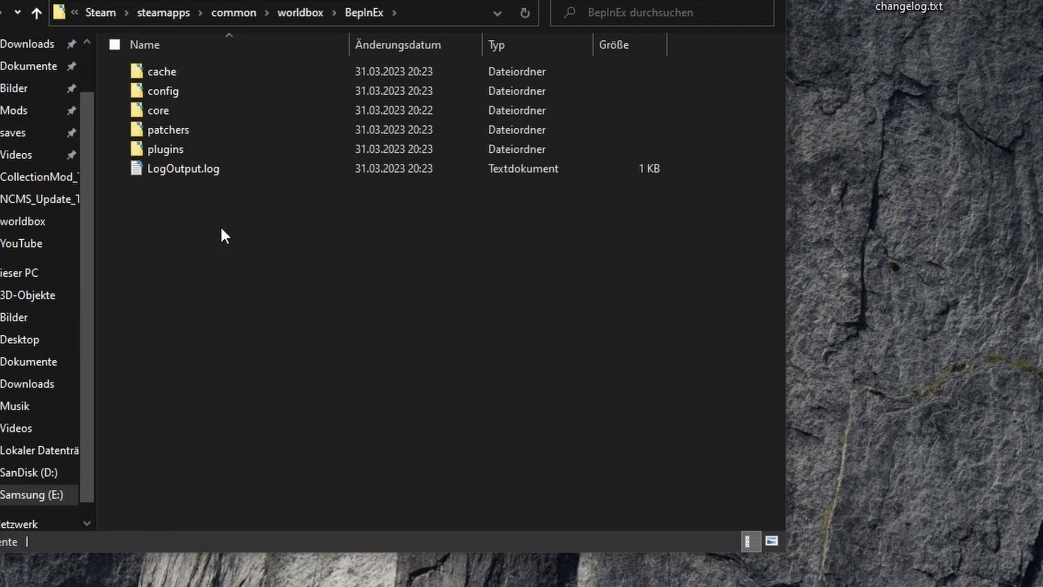
double_click(190, 150)
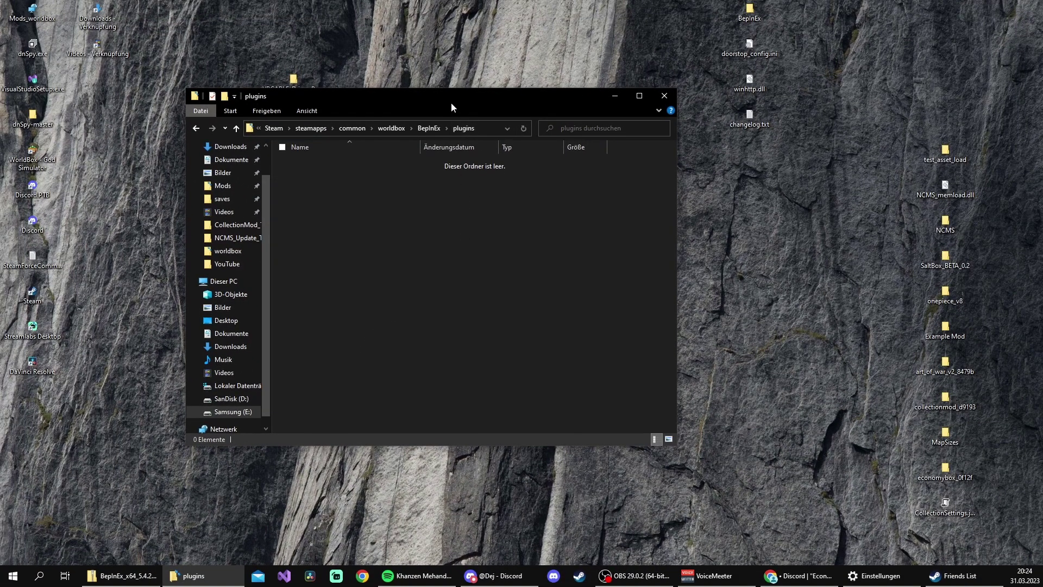
Park the plugins window in the top-left corner, then start Chrome from the taskbar.
left_click_drag(451, 102, 264, 75)
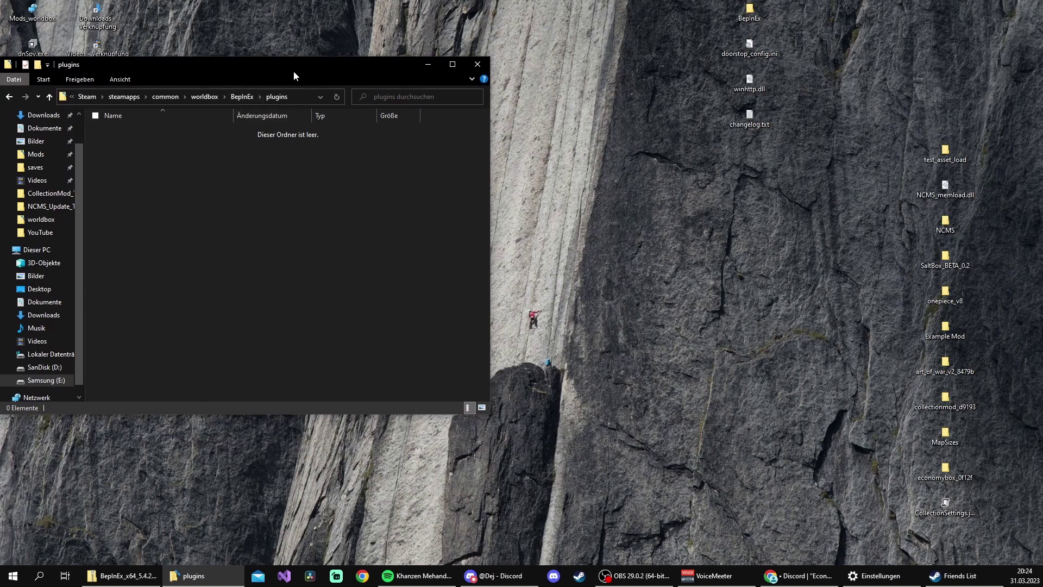
left_click_drag(294, 72, 300, 53)
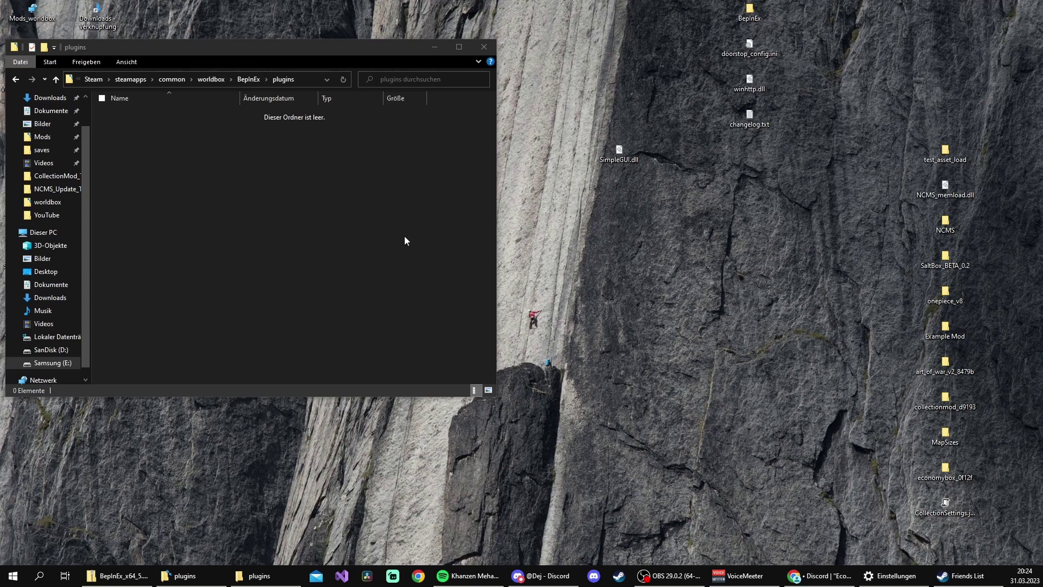
left_click(216, 205)
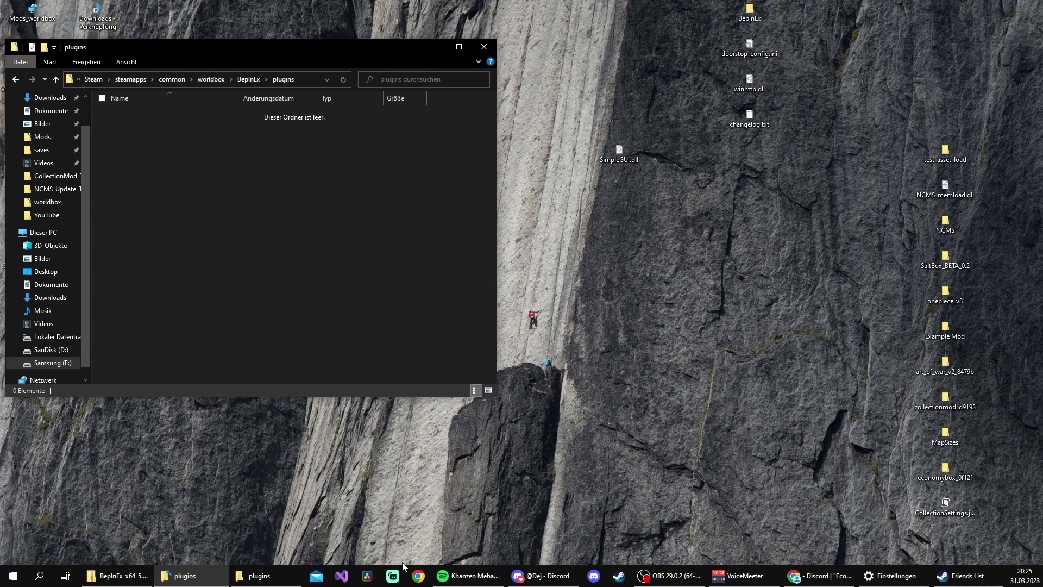
left_click(418, 575)
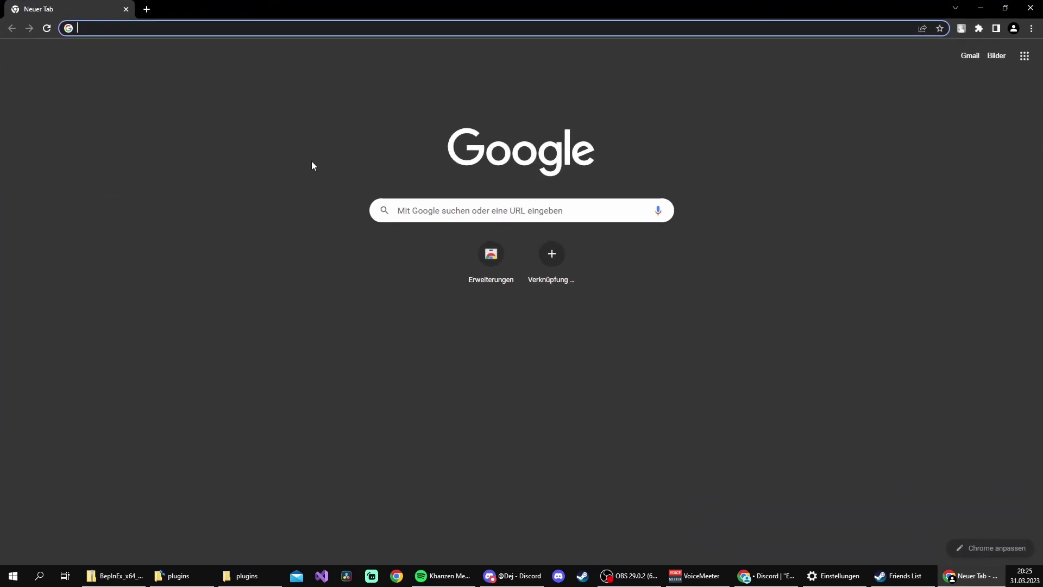
Search Google for gamebanana, open GameBanana and decline its privacy consent.
type("gamebanan")
key("Return")
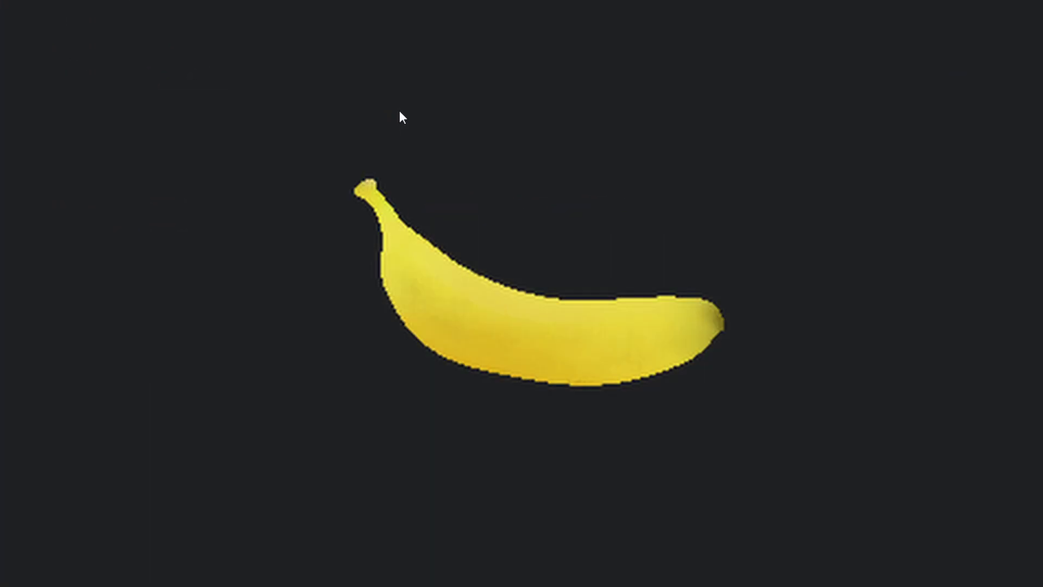
left_click(318, 102)
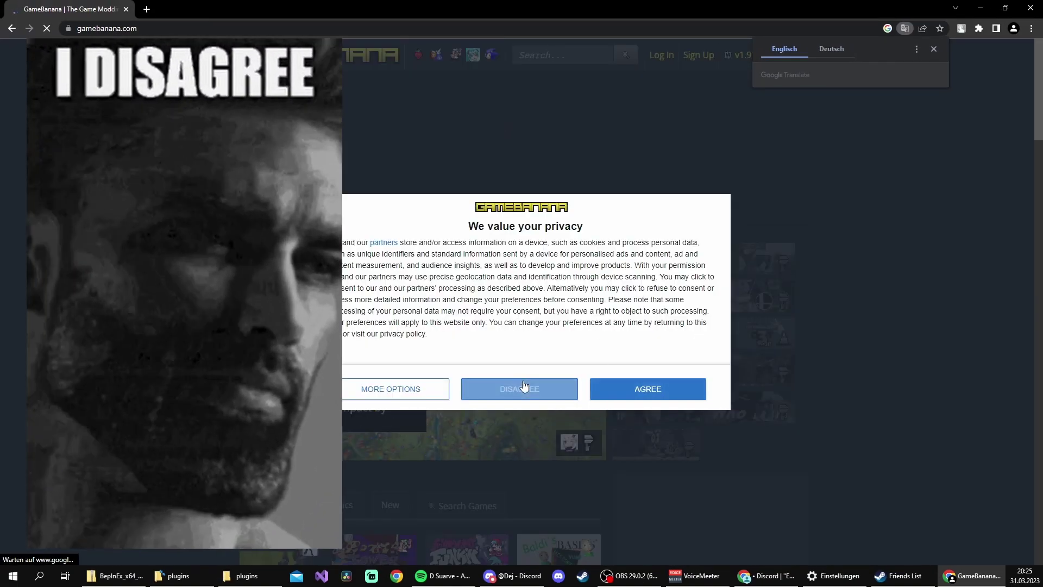
left_click(524, 387)
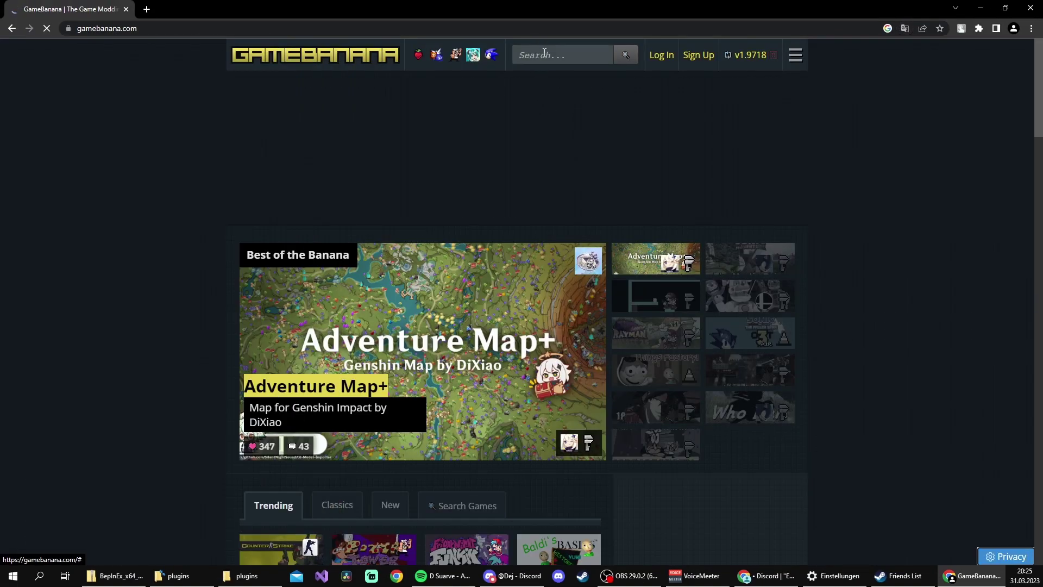
Search GameBanana's games for 'worldbox'.
left_click(546, 54)
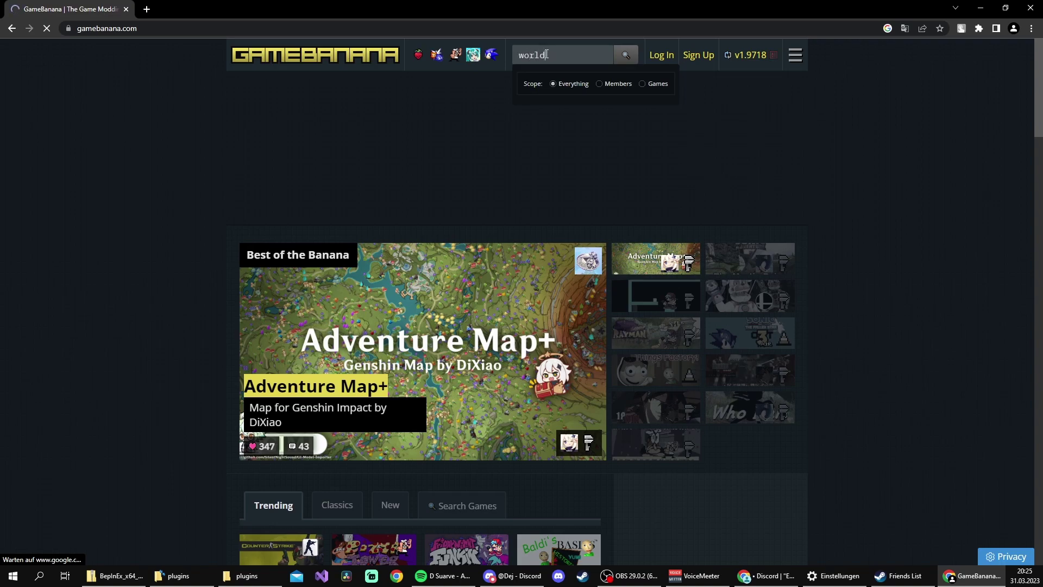
scroll(109, 225, "down", 3)
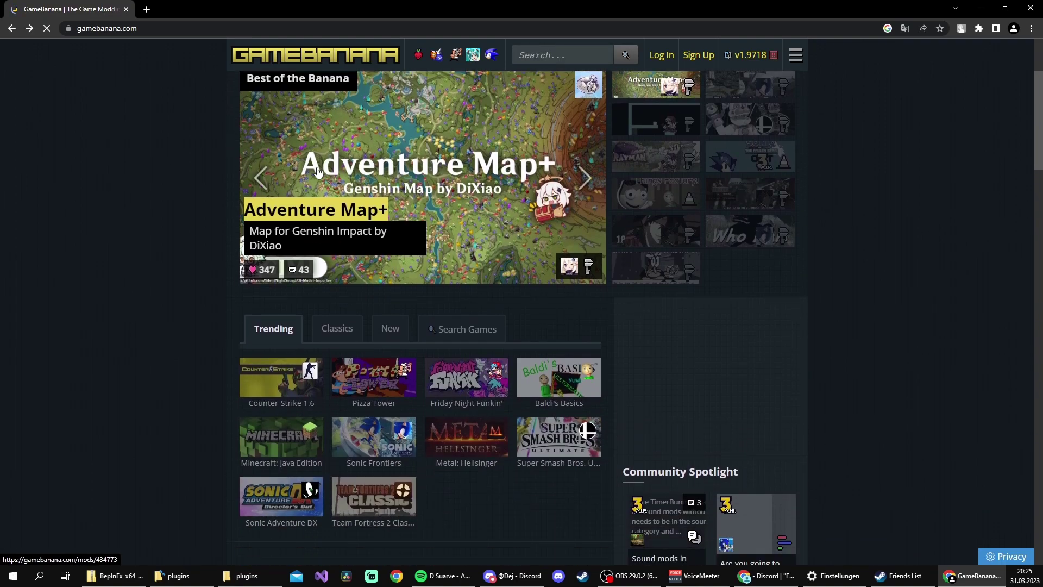
left_click(463, 290)
left_click(331, 331)
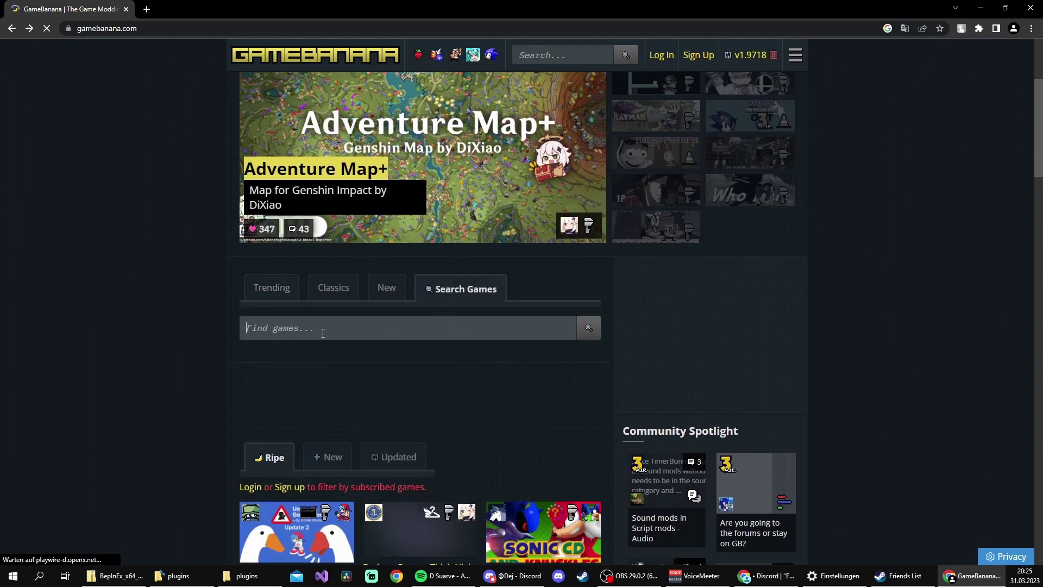
type("worldbox")
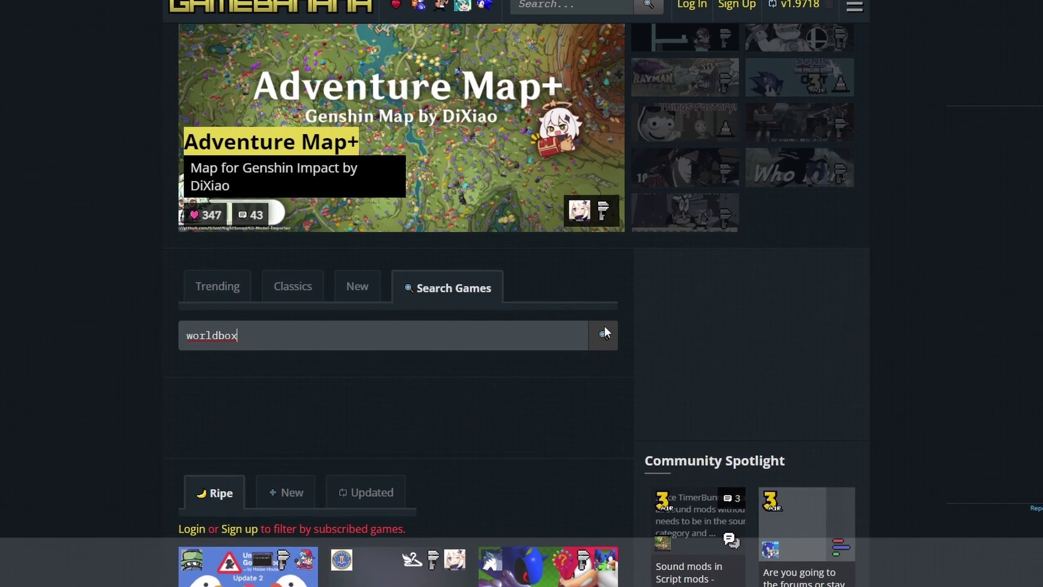
left_click(588, 328)
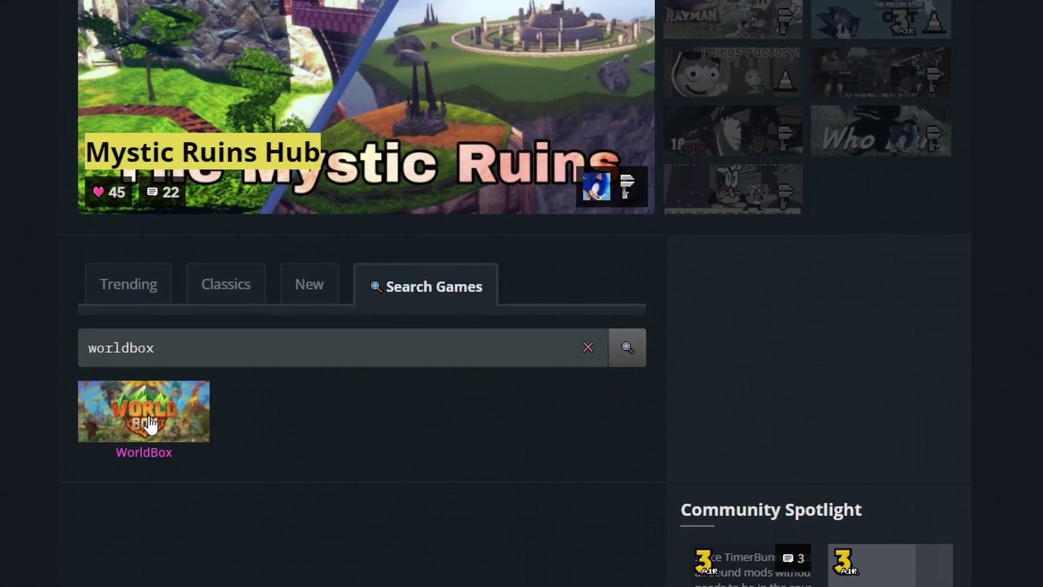
Open the WorldBox game page and check the newest mods' dates, including Darkie Custom Traits and One Piece.
left_click(150, 424)
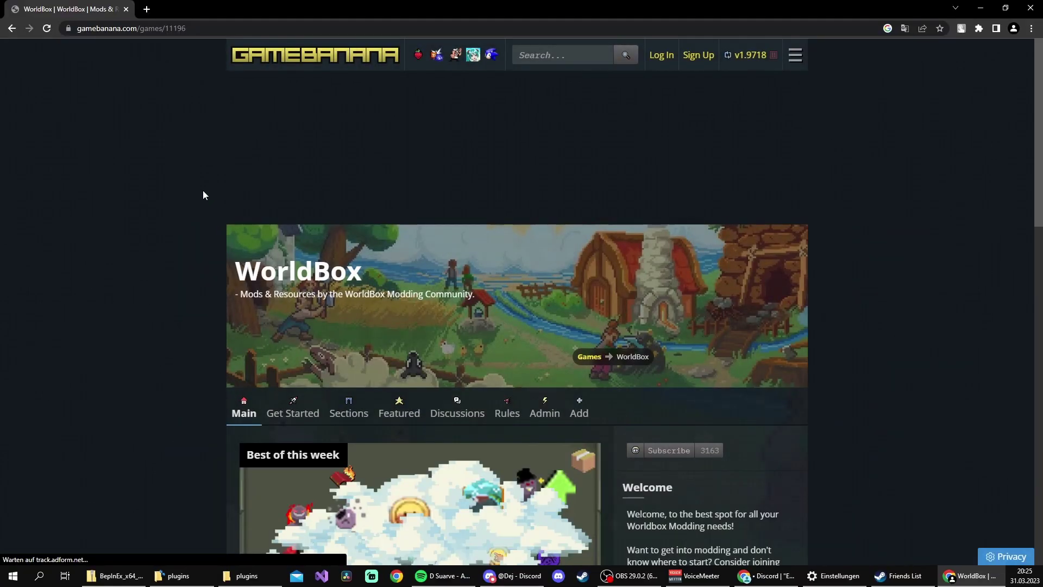
scroll(145, 240, "down", 12)
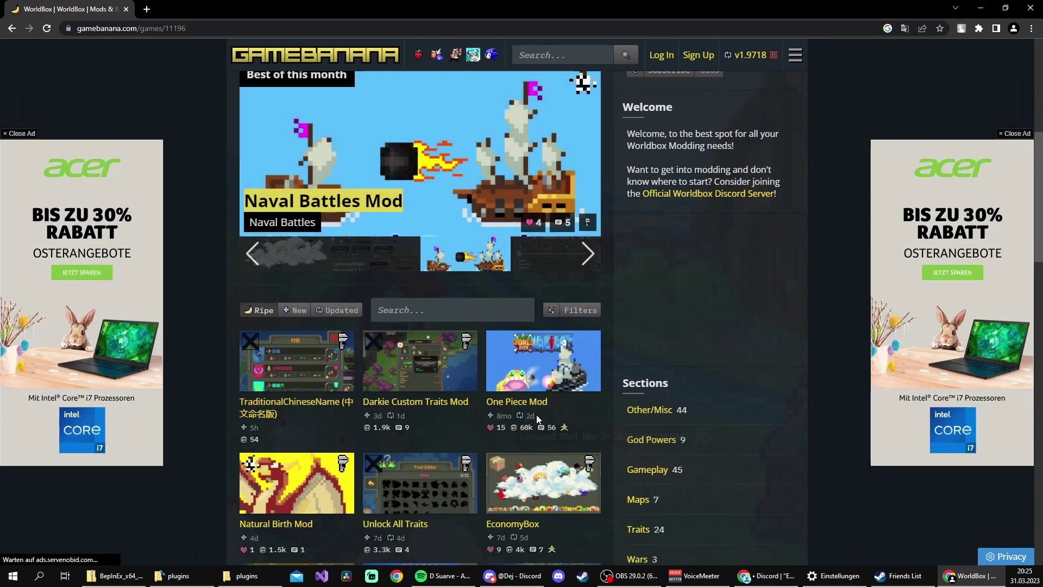
scroll(407, 451, "down", 2)
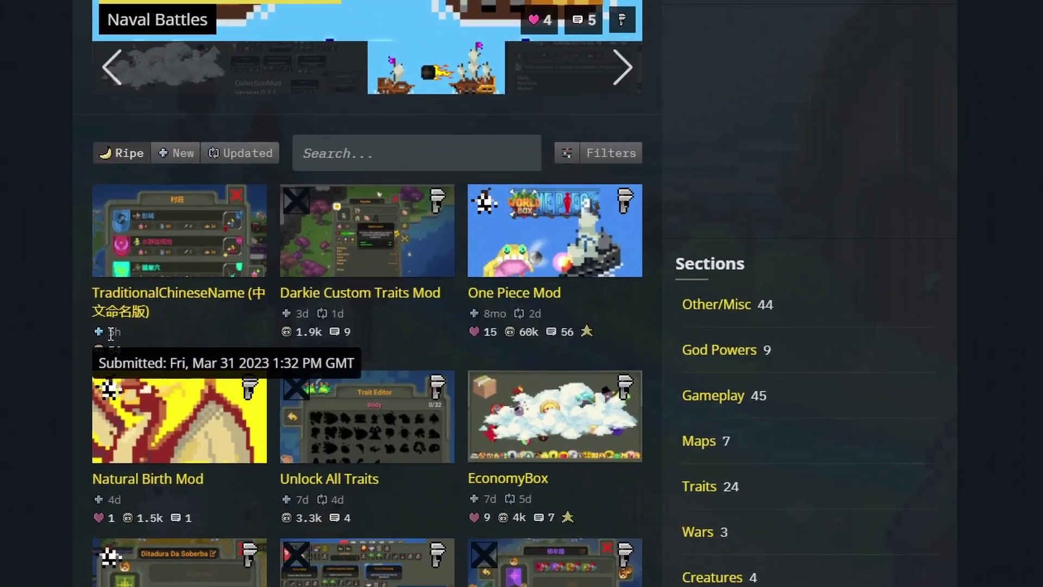
double_click(217, 321)
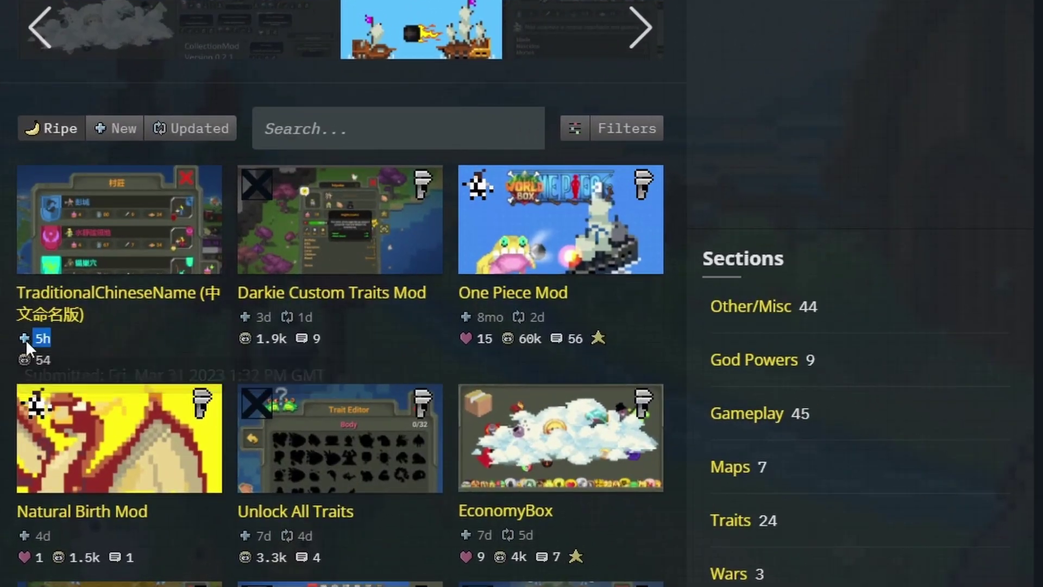
double_click(302, 317)
double_click(538, 317)
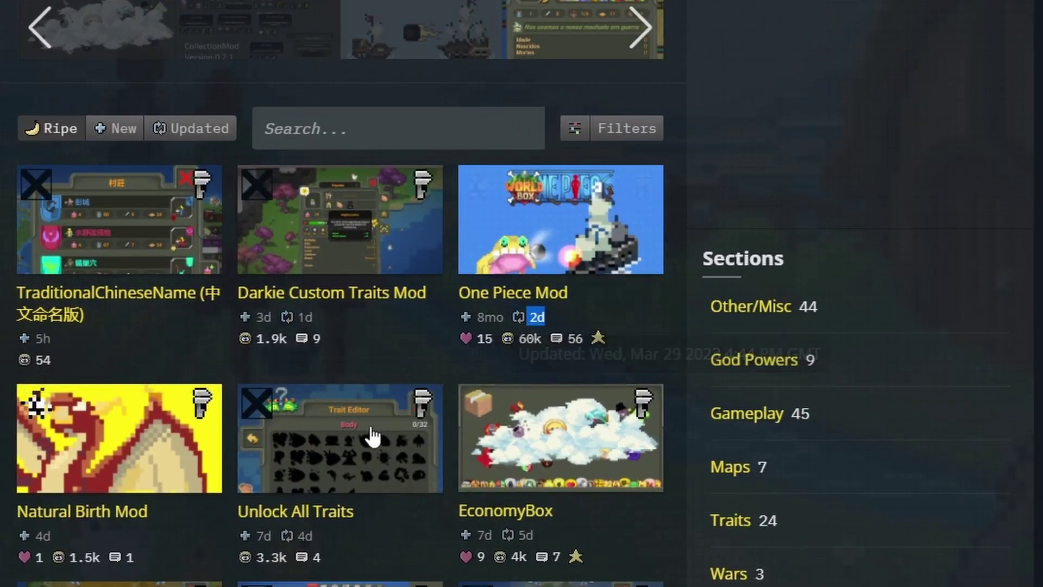
Scroll through the WorldBox mod list and enter 'simplegui' in the site search.
scroll(135, 470, "down", 2)
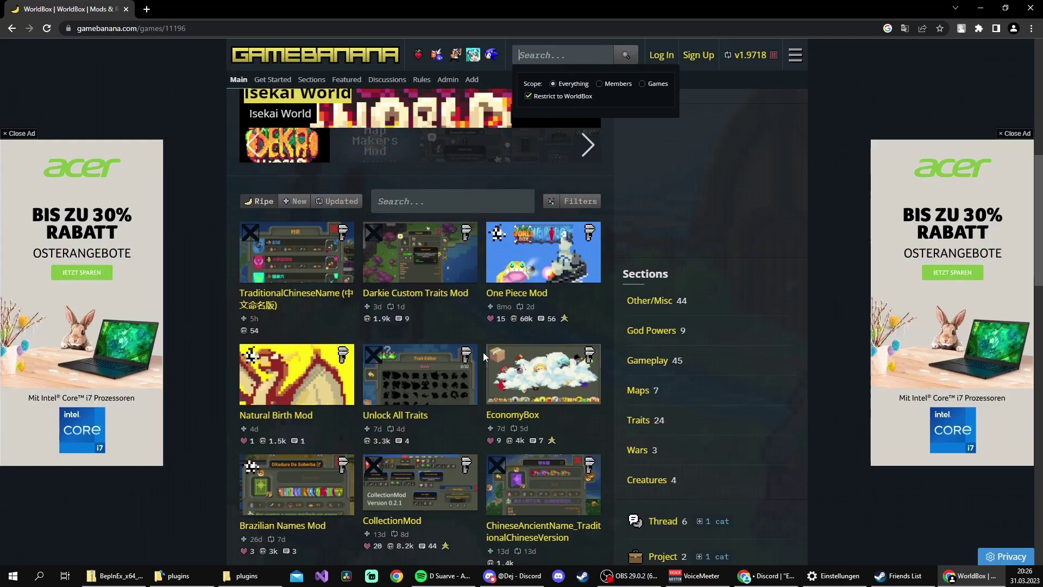
scroll(453, 296, "down", 5)
scroll(480, 344, "down", 2)
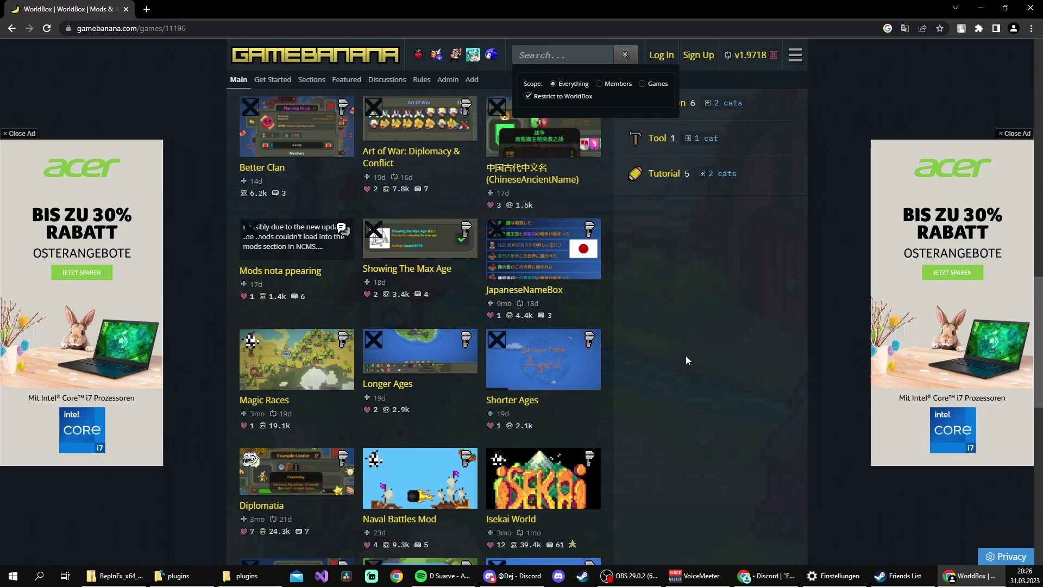
type("simplegui")
scroll(686, 355, "up", 4)
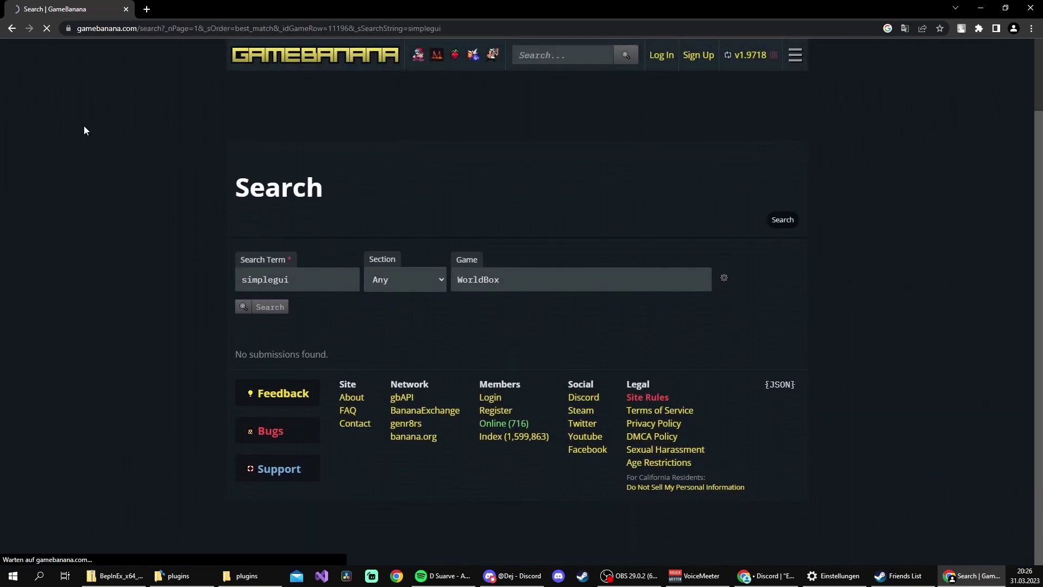
Go back from the empty simplegui results to the WorldBox mod list.
left_click(11, 28)
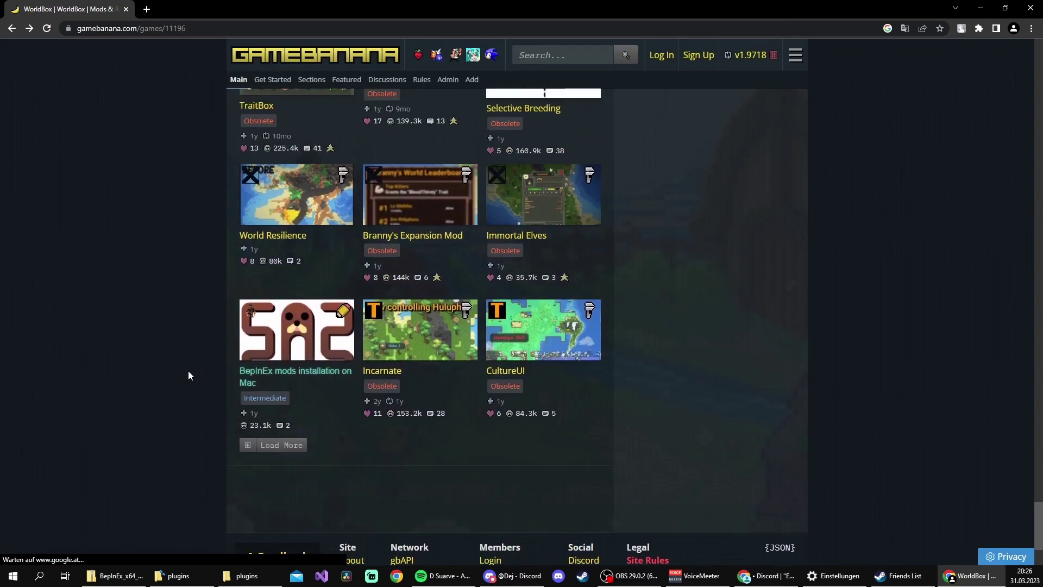
scroll(188, 371, "up", 3)
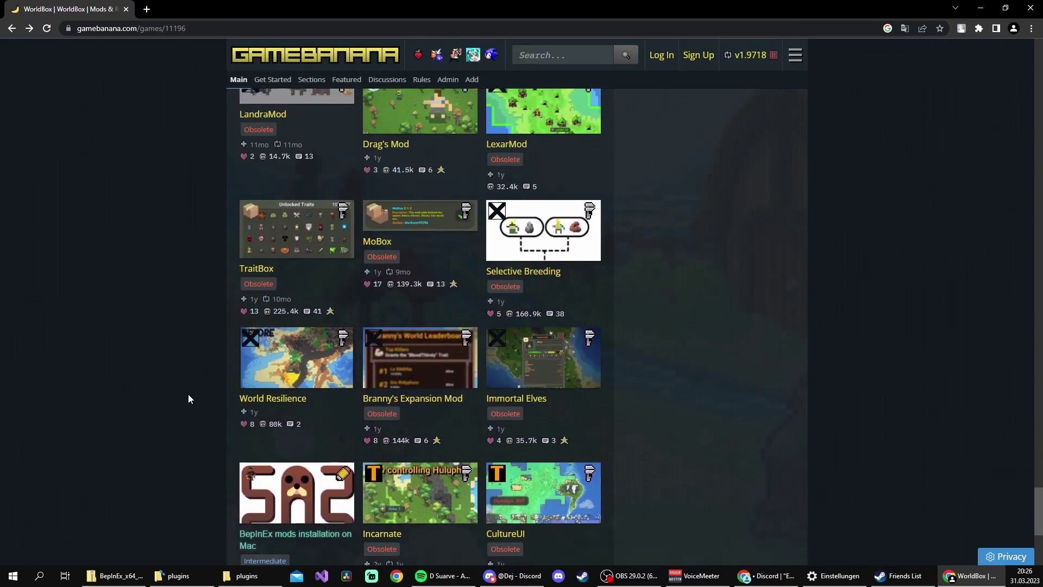
scroll(188, 396, "up", 1)
Open the World Resilience mod page and highlight its NCMS 1.1.1.0 requirement.
left_click(298, 431)
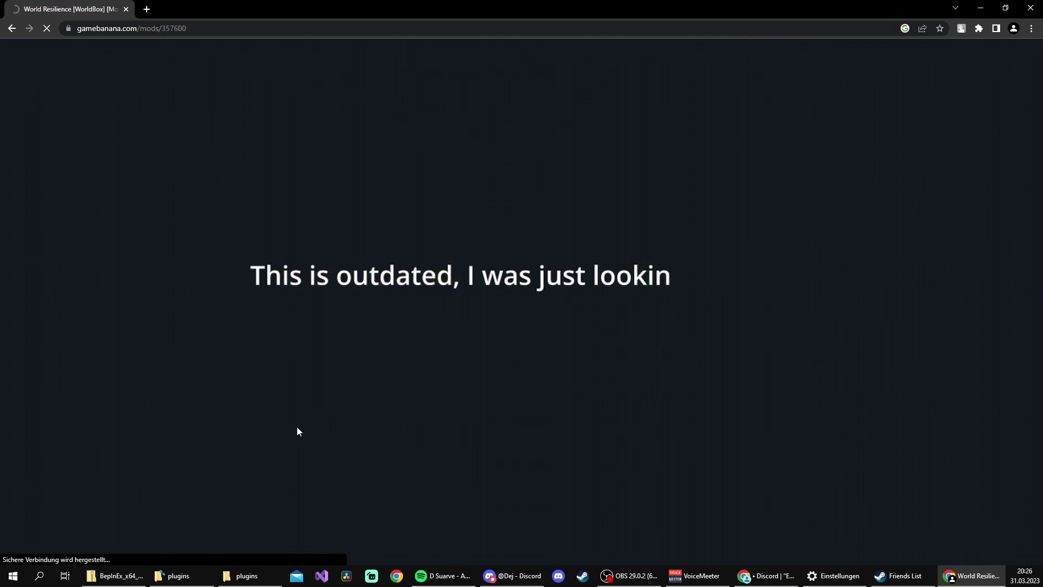
scroll(128, 402, "down", 10)
scroll(136, 395, "down", 5)
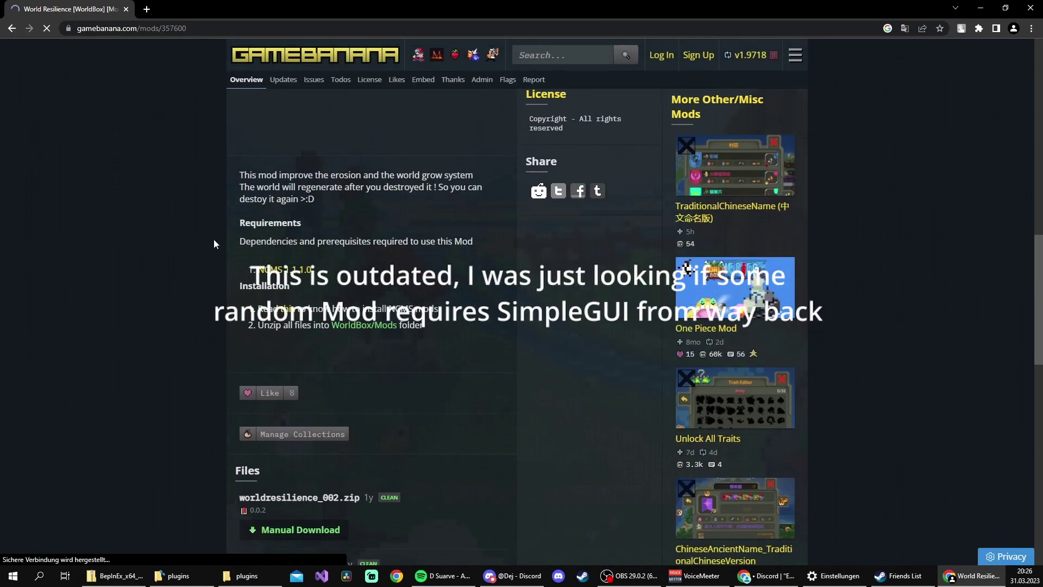
left_click_drag(238, 220, 330, 272)
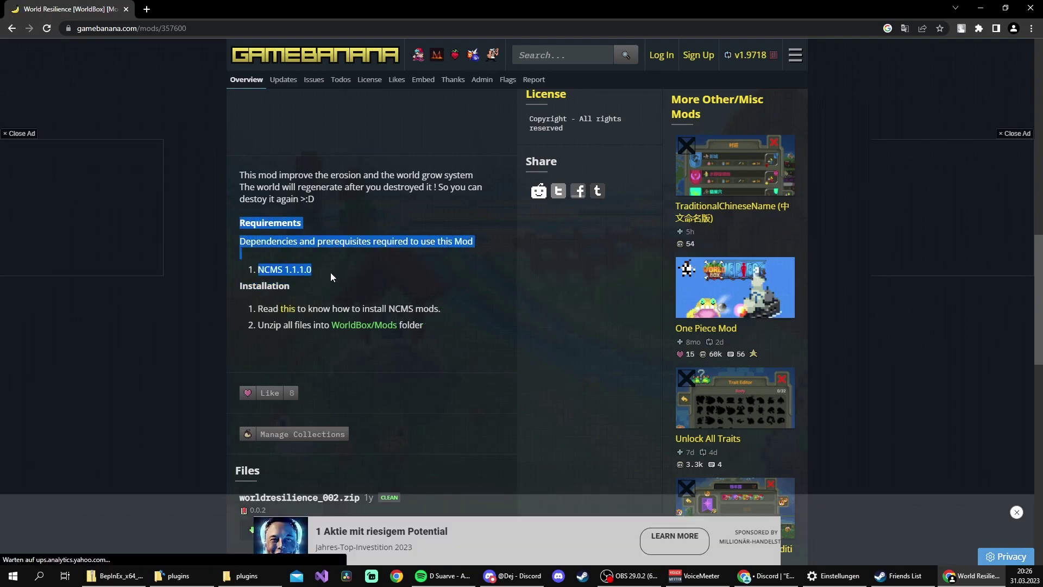
left_click(332, 272)
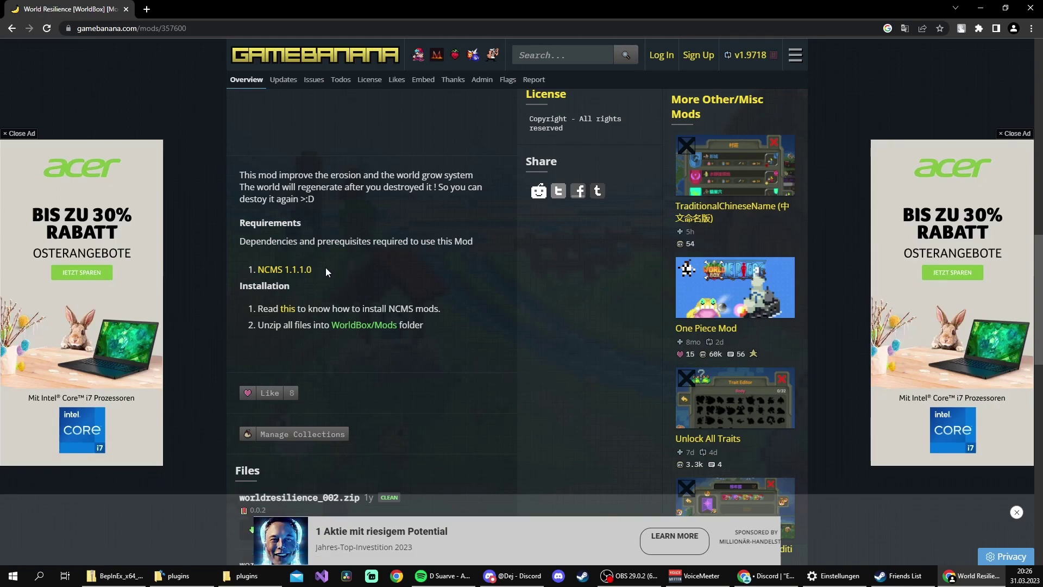
left_click_drag(325, 267, 255, 273)
left_click(339, 261)
left_click_drag(346, 269, 250, 276)
left_click(399, 274)
Close Chrome and shift the plugins folder window slightly on the desktop.
left_click(1033, 5)
left_click(636, 257)
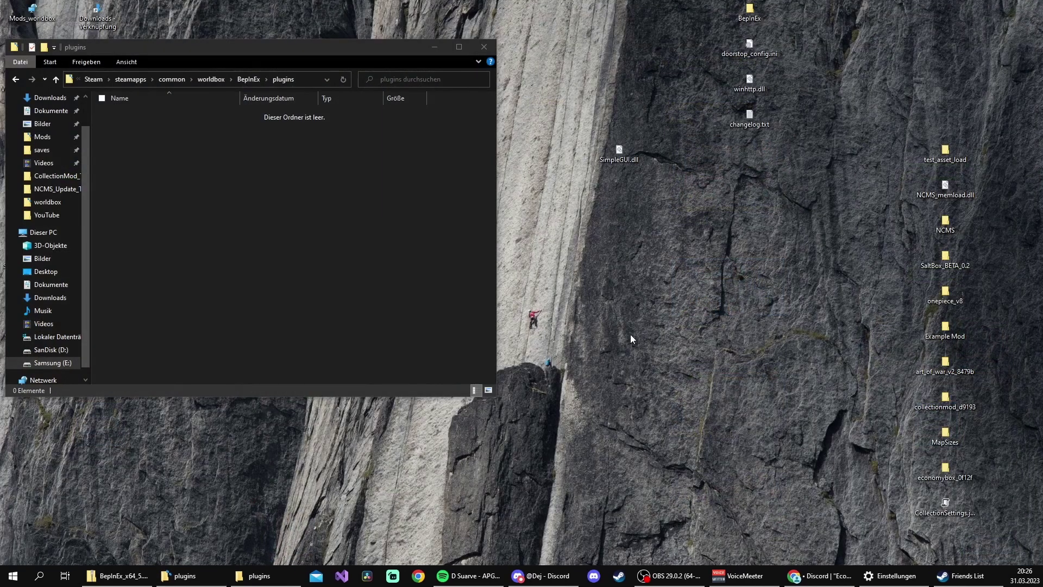
left_click_drag(338, 51, 363, 62)
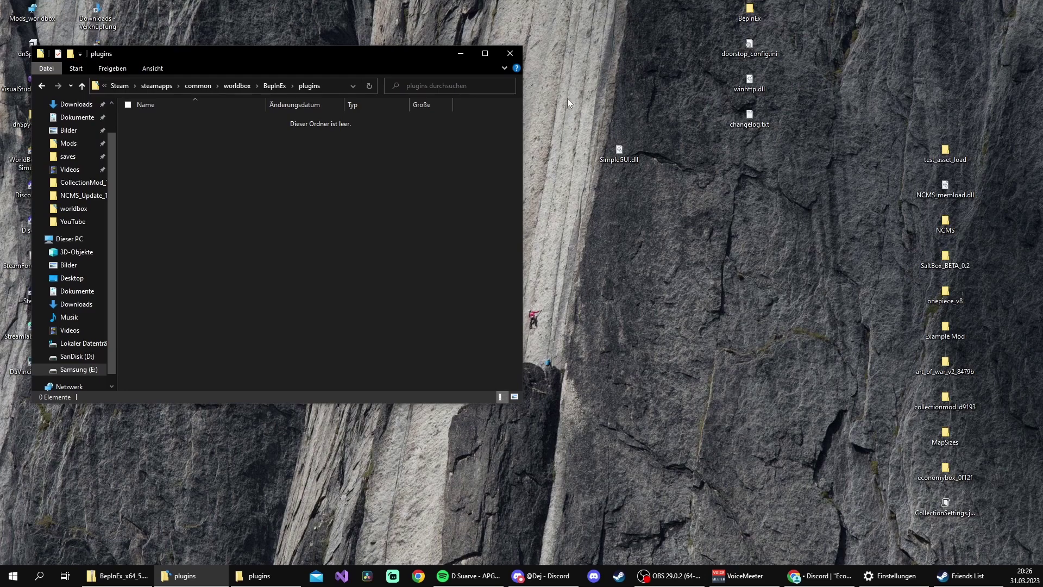
Select SimpleGUI.dll on the desktop and drag it into the plugins folder.
left_click_drag(592, 118, 663, 186)
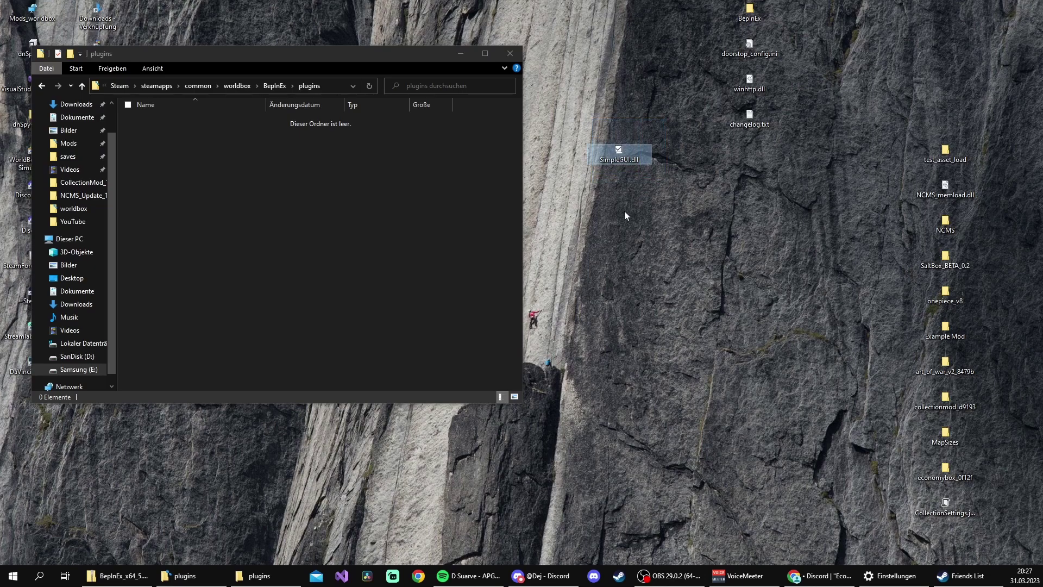
left_click(618, 186)
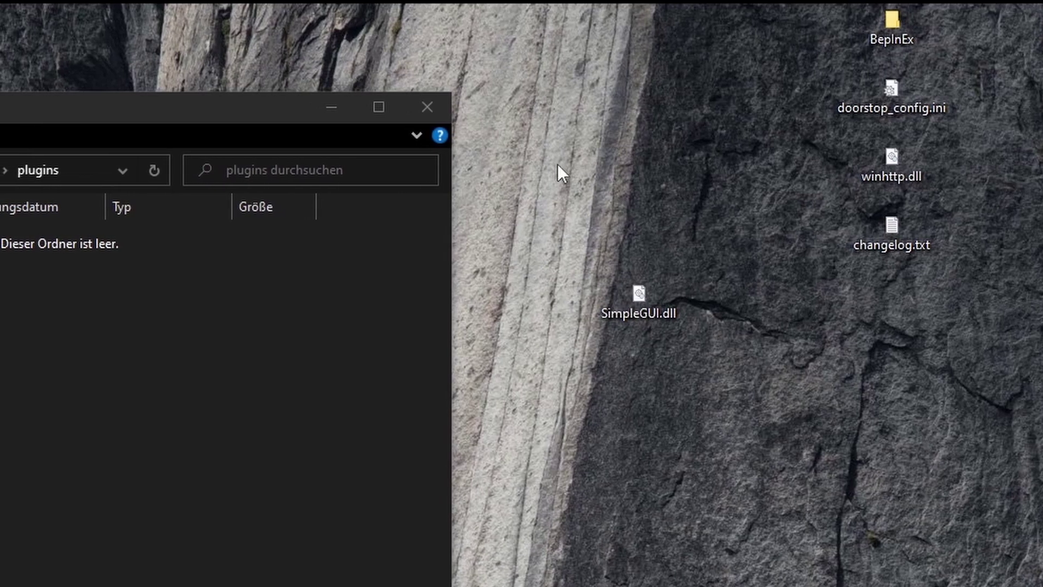
left_click_drag(534, 234, 799, 348)
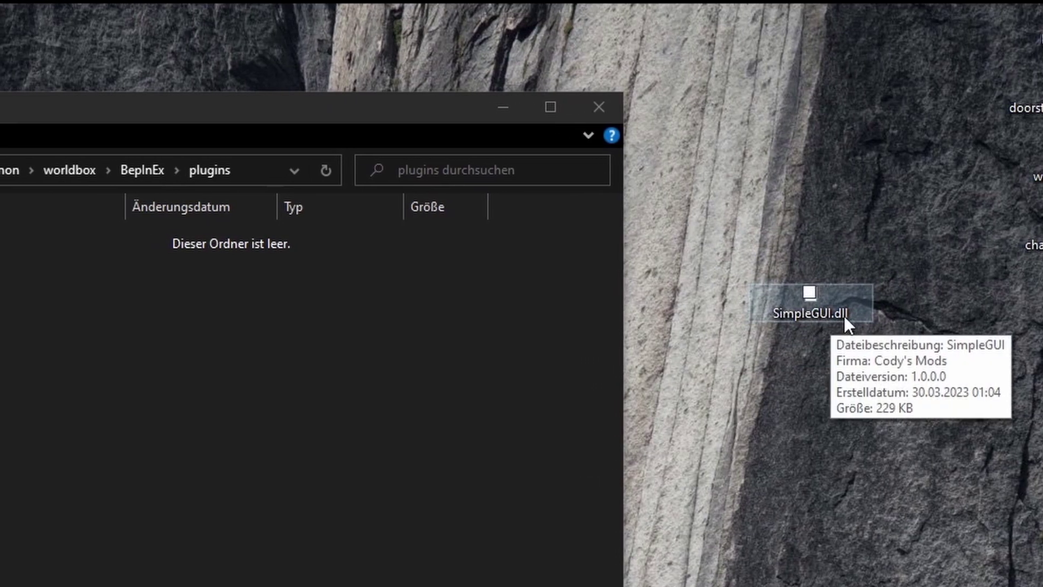
left_click(837, 321)
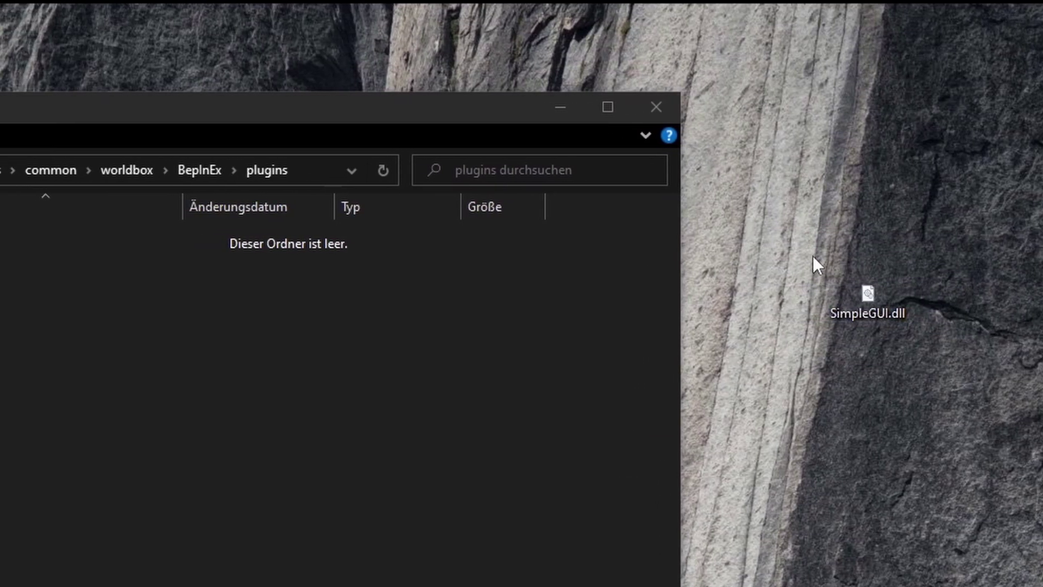
left_click_drag(787, 256, 963, 354)
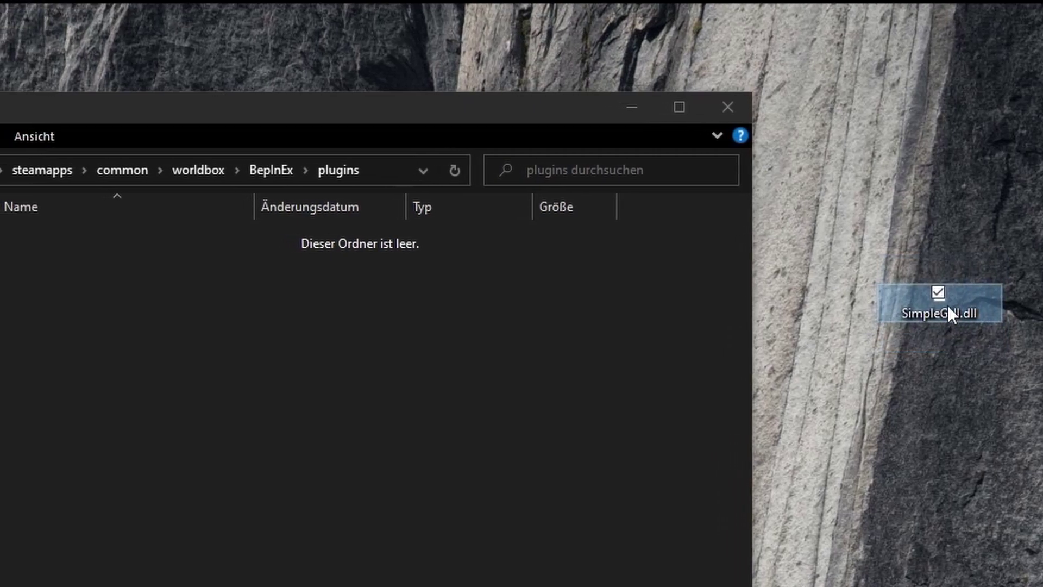
left_click_drag(907, 305, 181, 324)
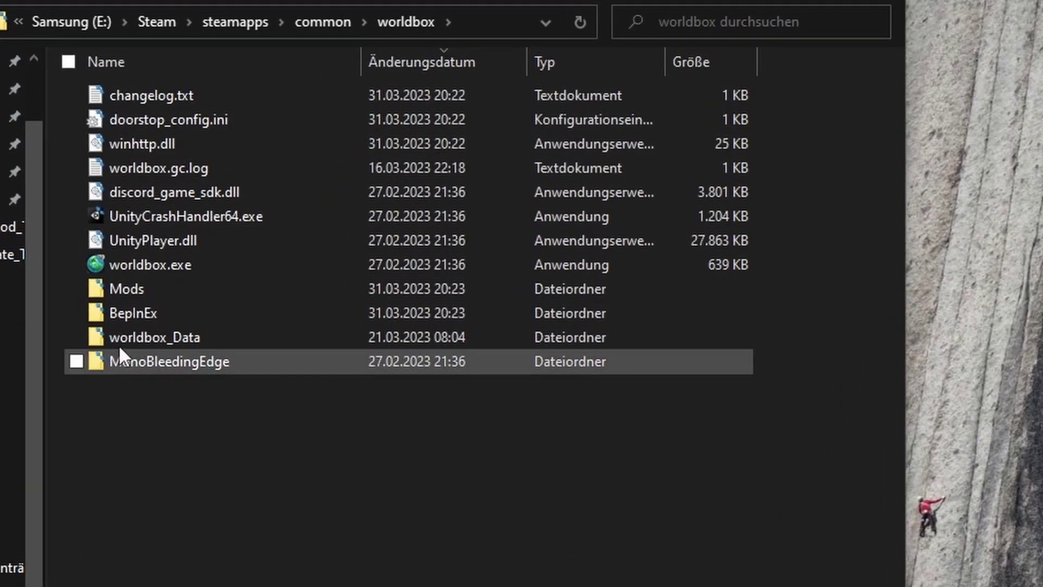
Confirm SimpleGUI.dll is in BepInEx\plugins, then launch WorldBox - God Simulator from Steam.
double_click(128, 314)
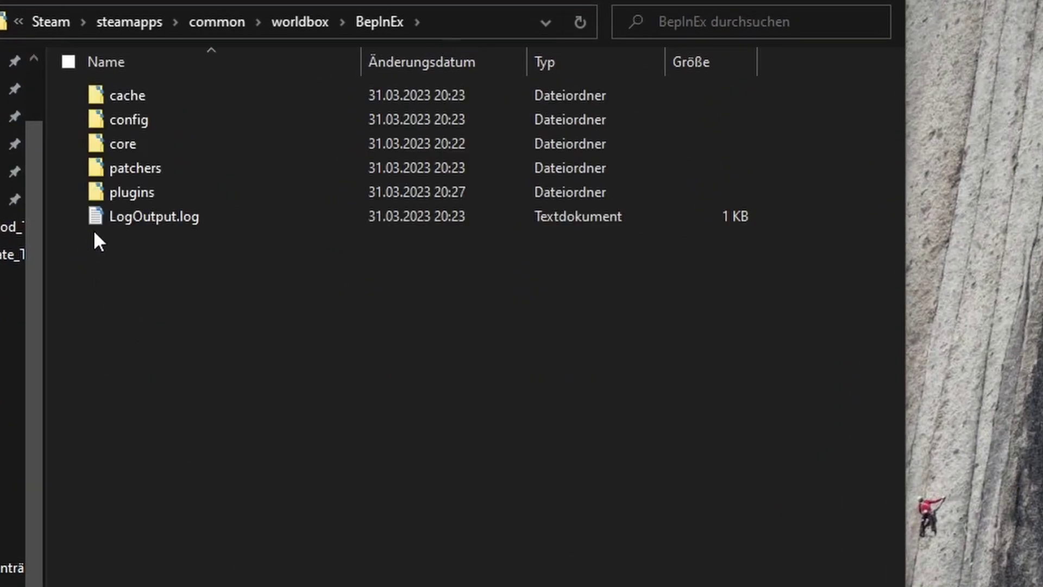
double_click(121, 193)
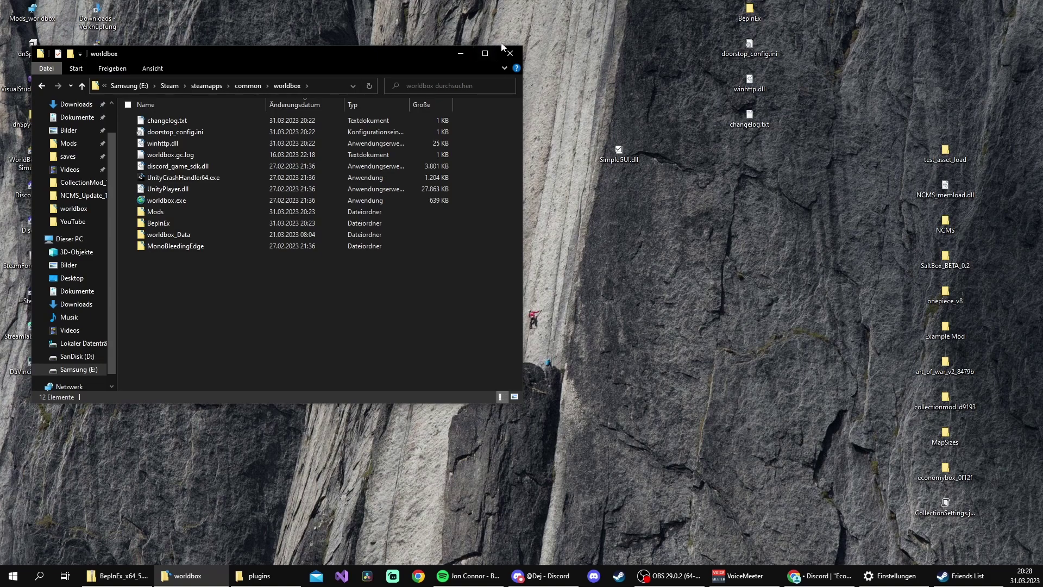
left_click(508, 52)
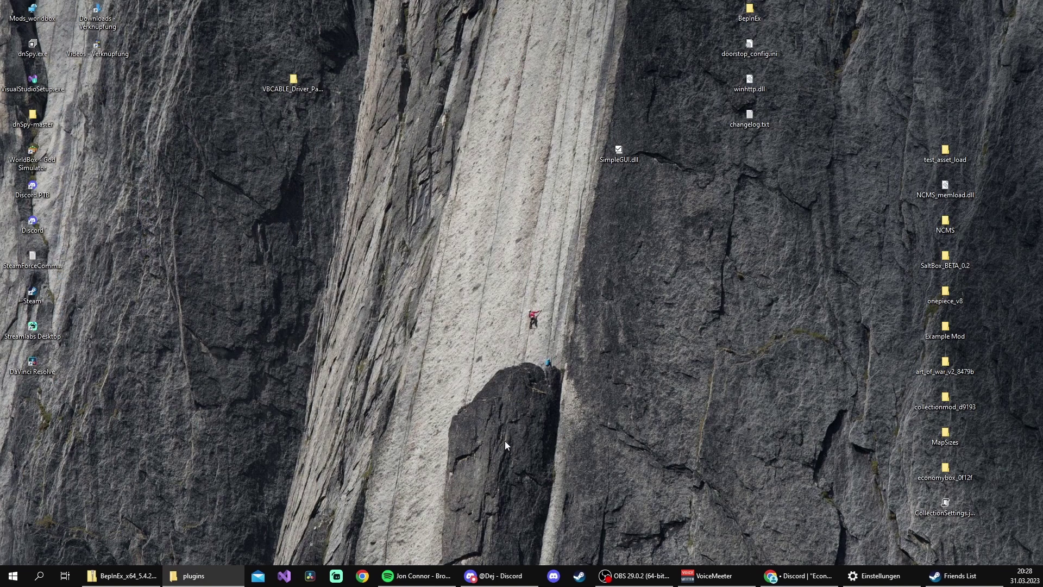
right_click(579, 575)
left_click(574, 514)
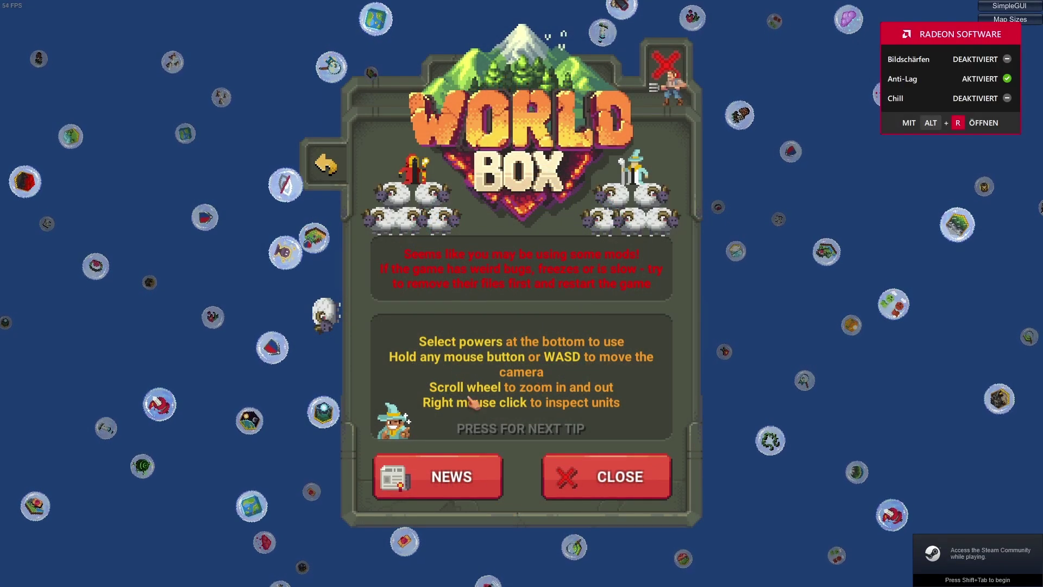
Dismiss the tips and error console, scroll the Mods list to check enabled mods, then close it.
left_click(619, 477)
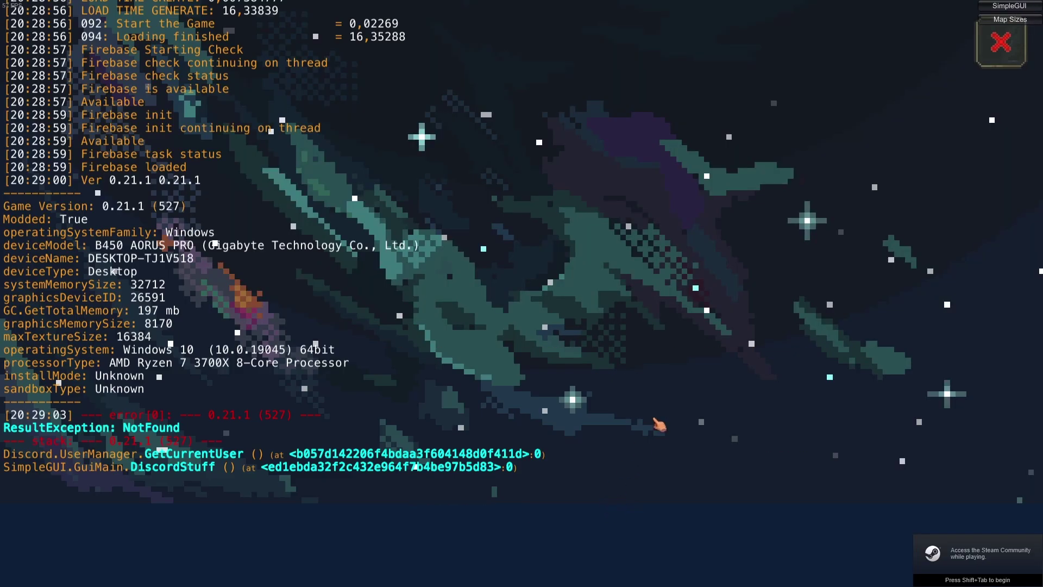
left_click(1013, 46)
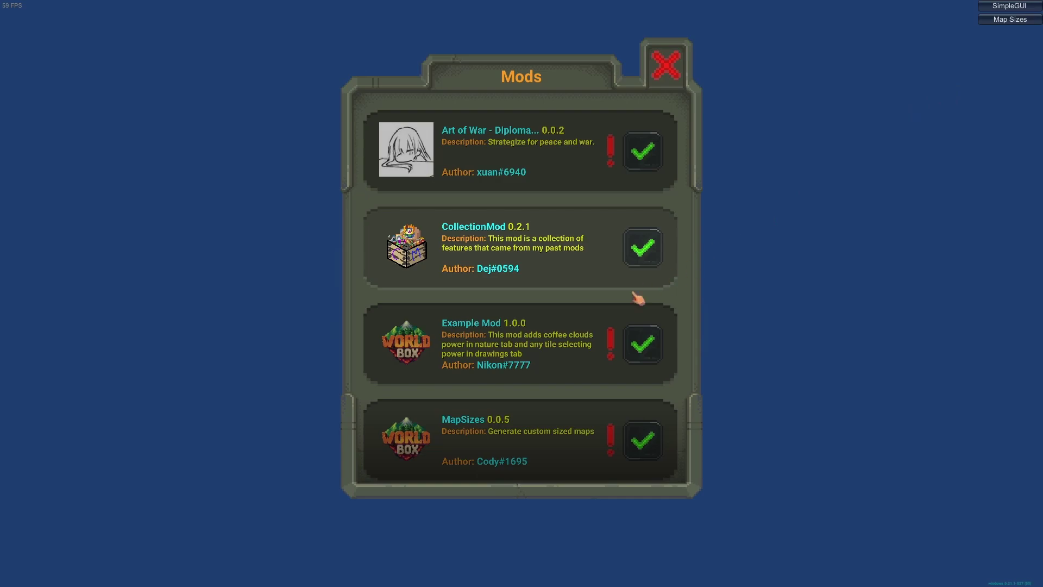
left_click_drag(478, 419, 509, 96)
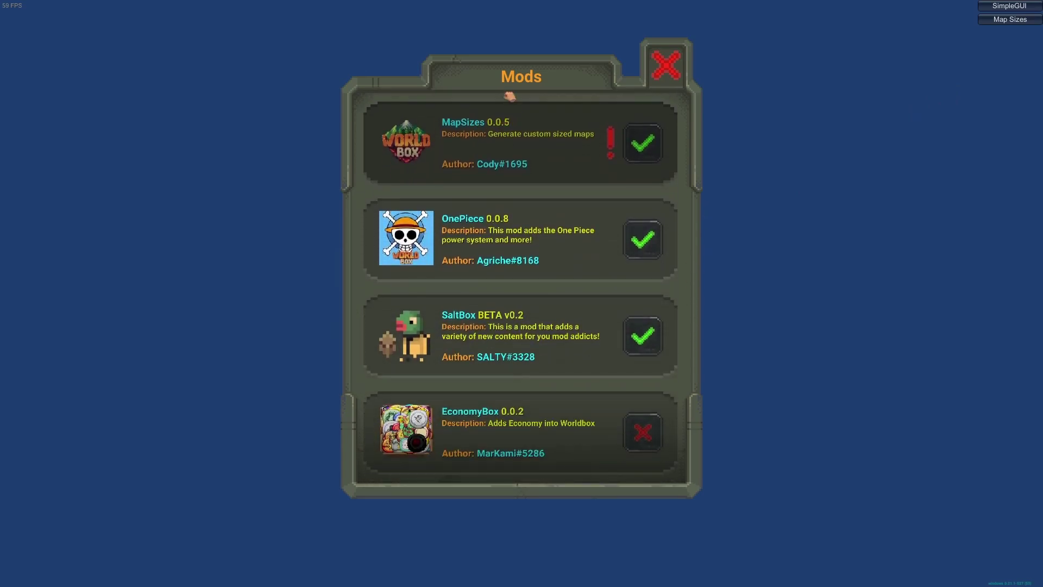
left_click_drag(501, 132, 476, 296)
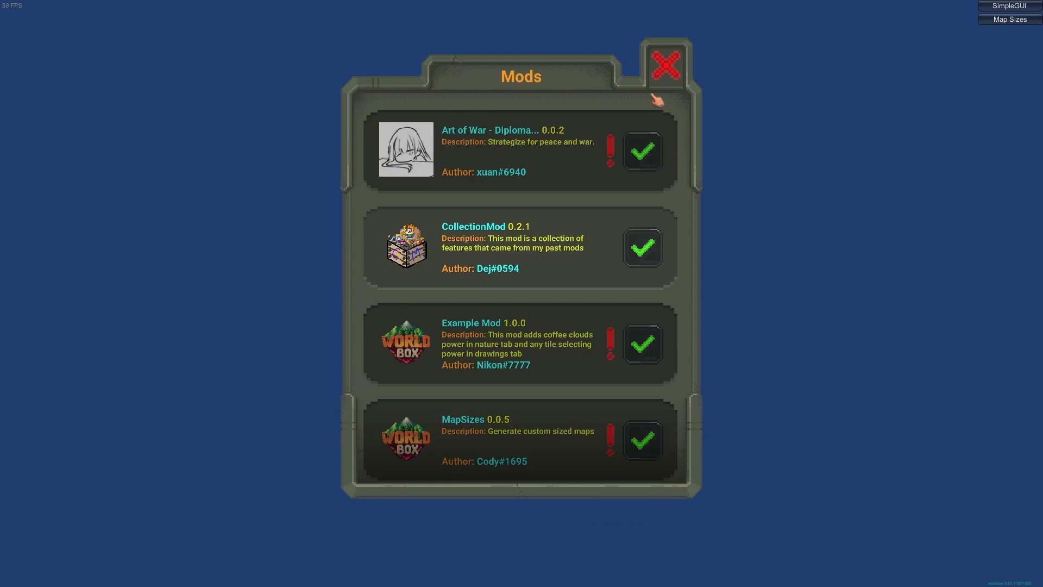
mouse_move(492, 439)
left_mouse_down()
mouse_move(500, 111)
mouse_move(477, 433)
left_mouse_up()
left_click(672, 75)
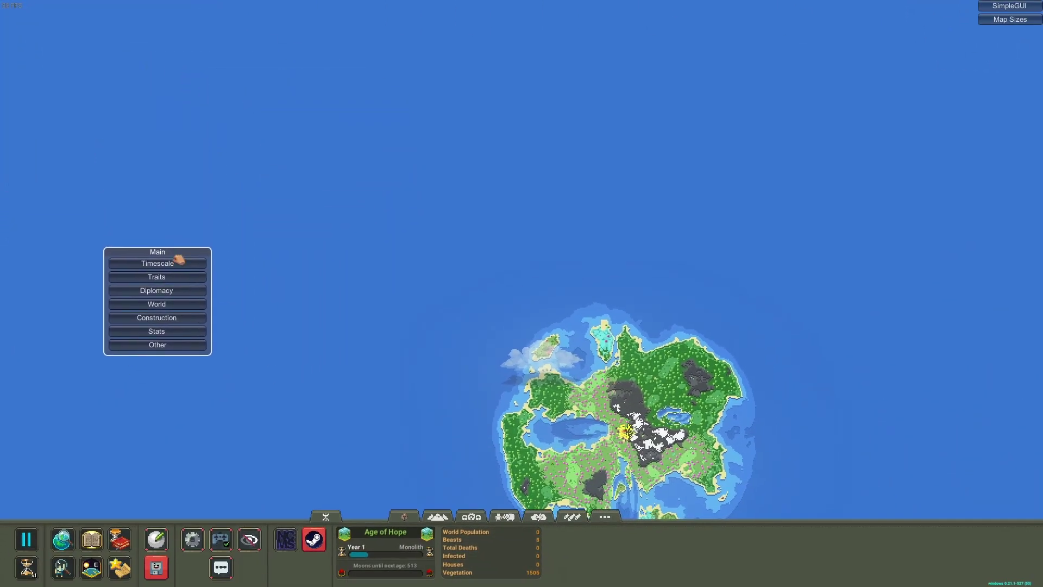
scroll(520, 338, "up", 5)
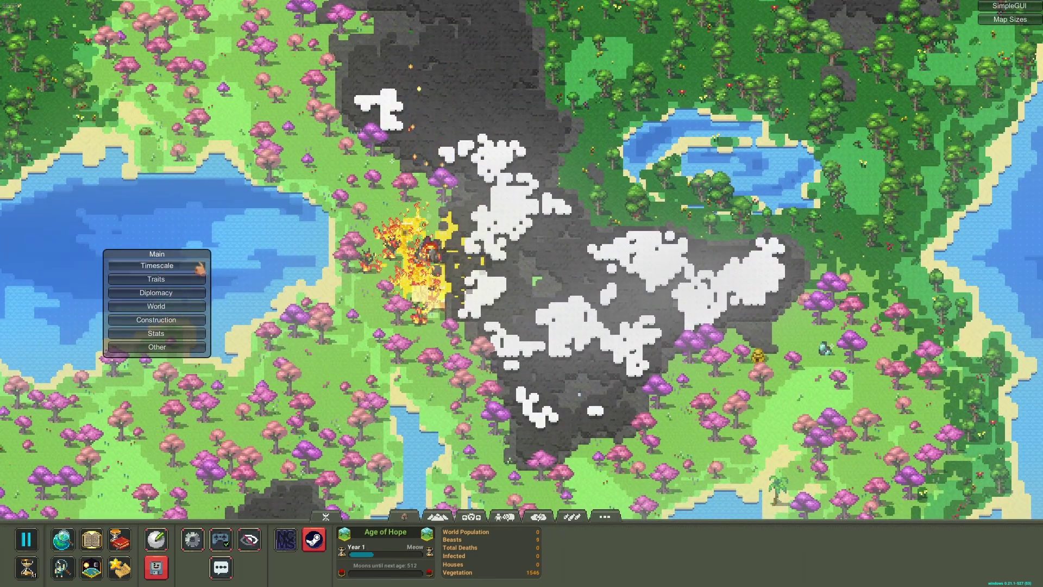
scroll(597, 217, "down", 8)
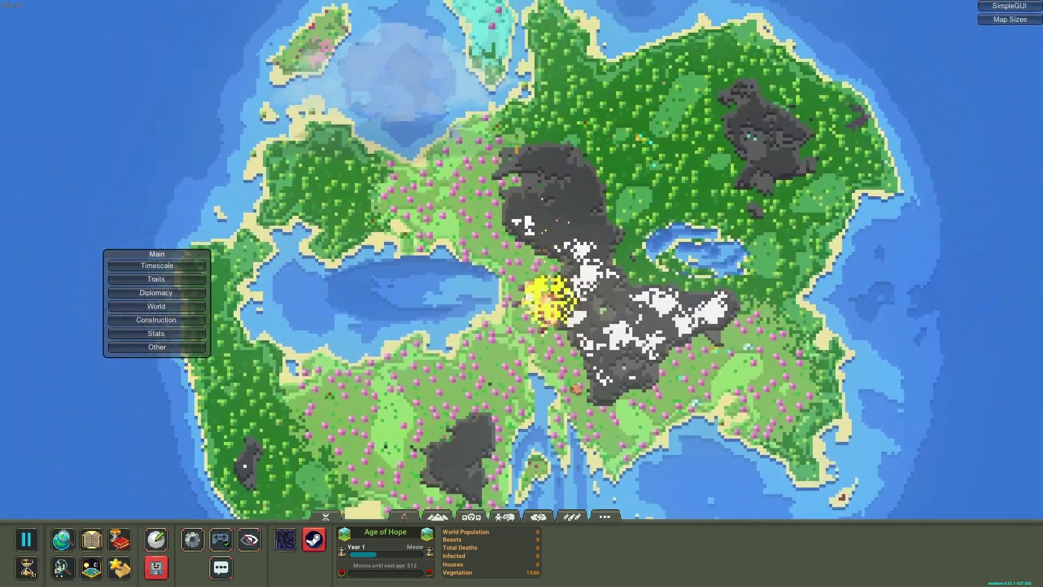
scroll(487, 497, "down", 3)
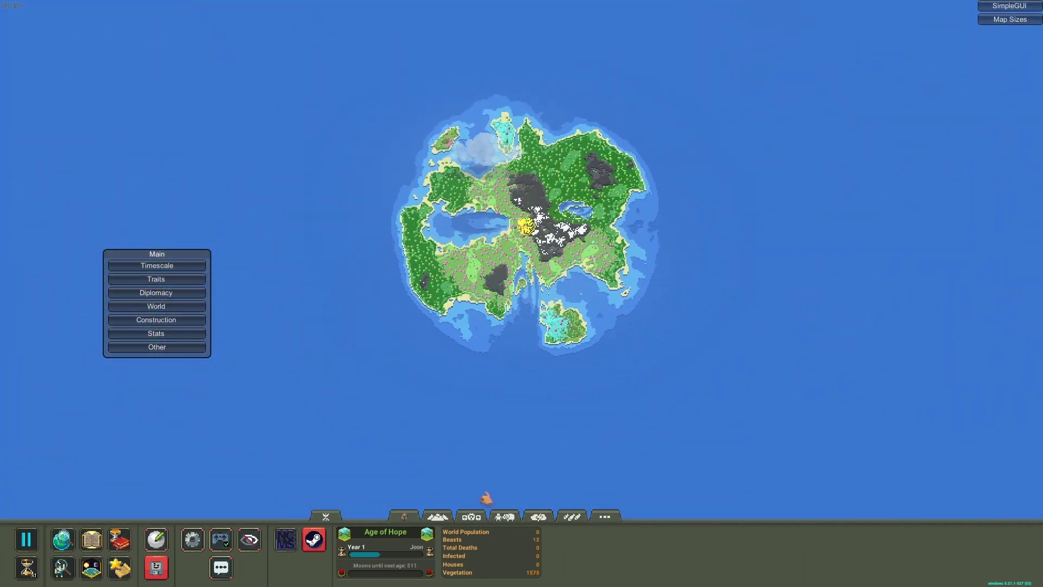
left_click_drag(493, 347, 451, 313)
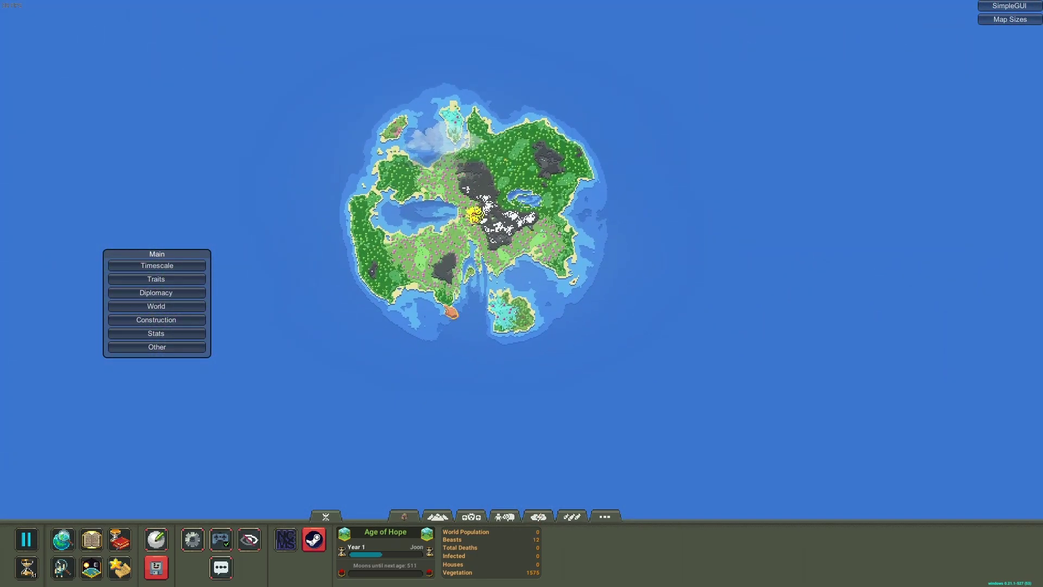
Browse Steam Workshop worlds and open Tournament Island - Version 1.0.
left_click(314, 546)
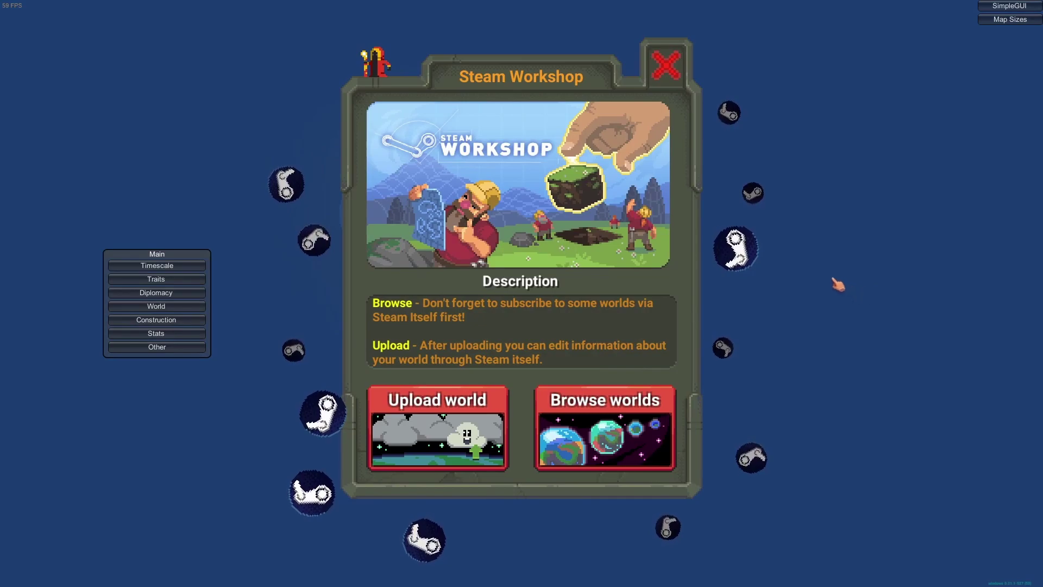
left_click(603, 429)
scroll(589, 341, "down", 1)
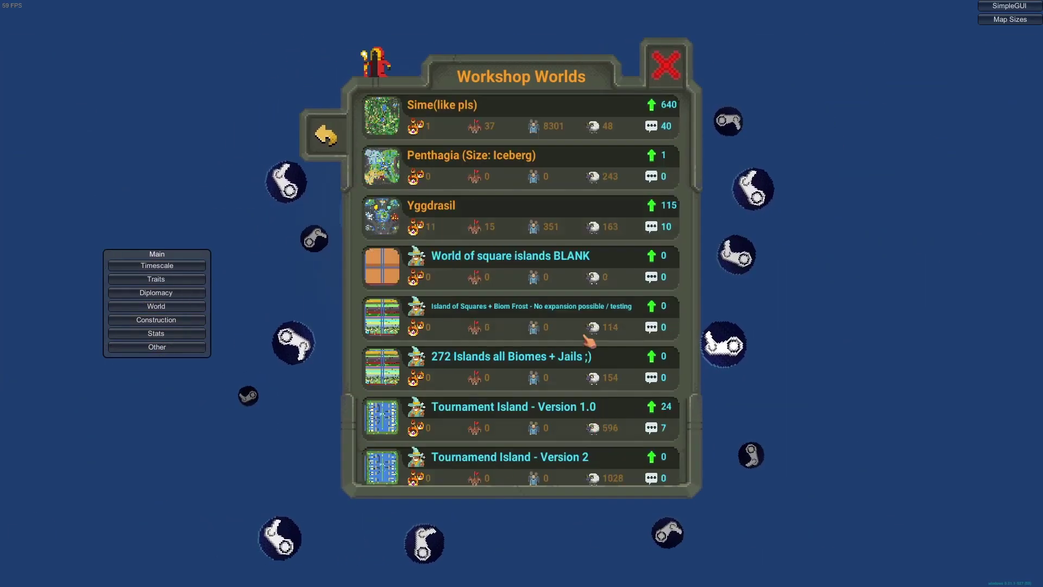
scroll(590, 340, "down", 1)
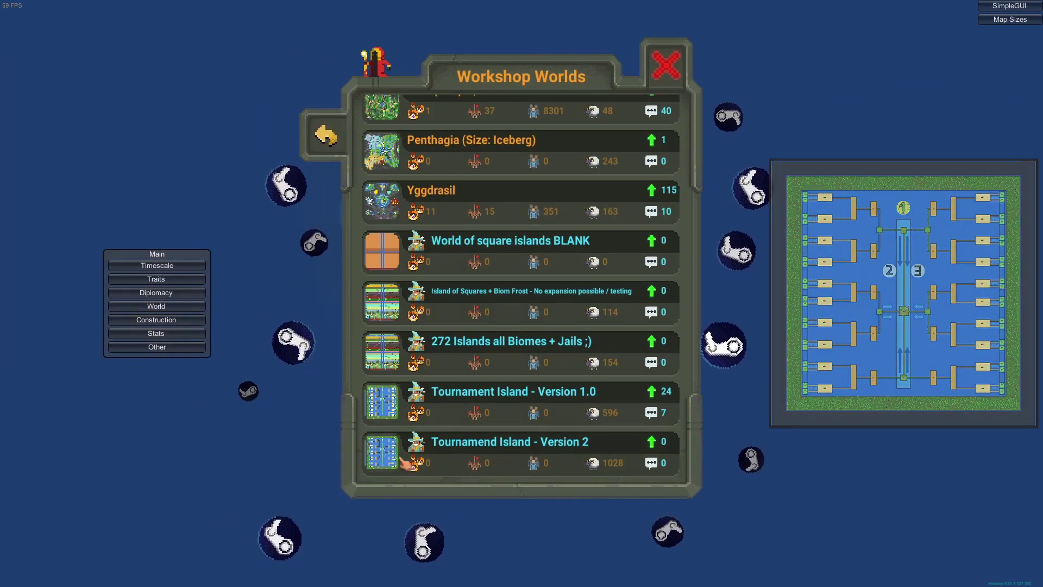
left_click(403, 461)
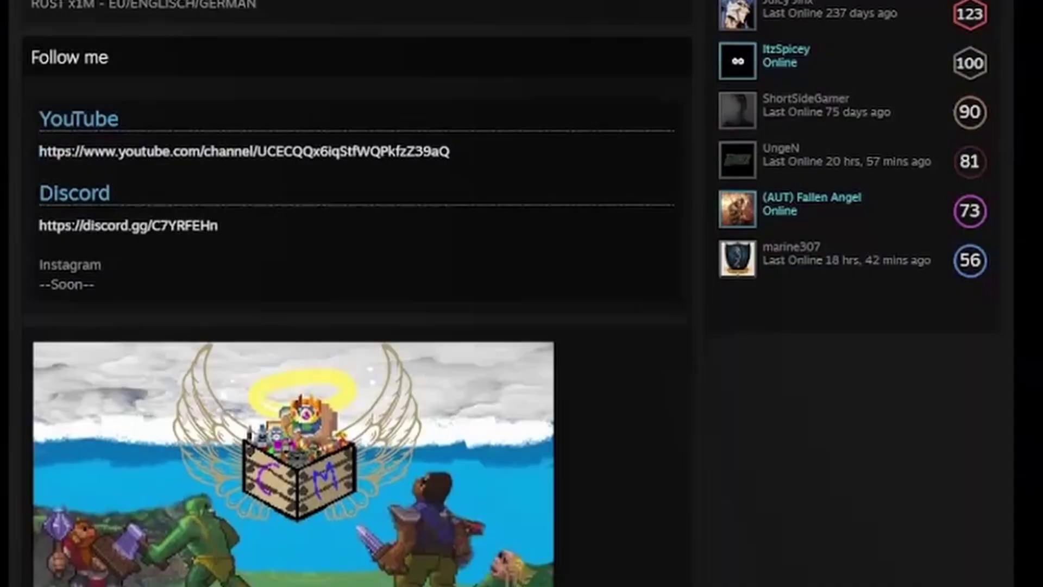
Open the Tournament Island - Version 1.0 Workshop page and review its author stats.
scroll(660, 293, "down", 5)
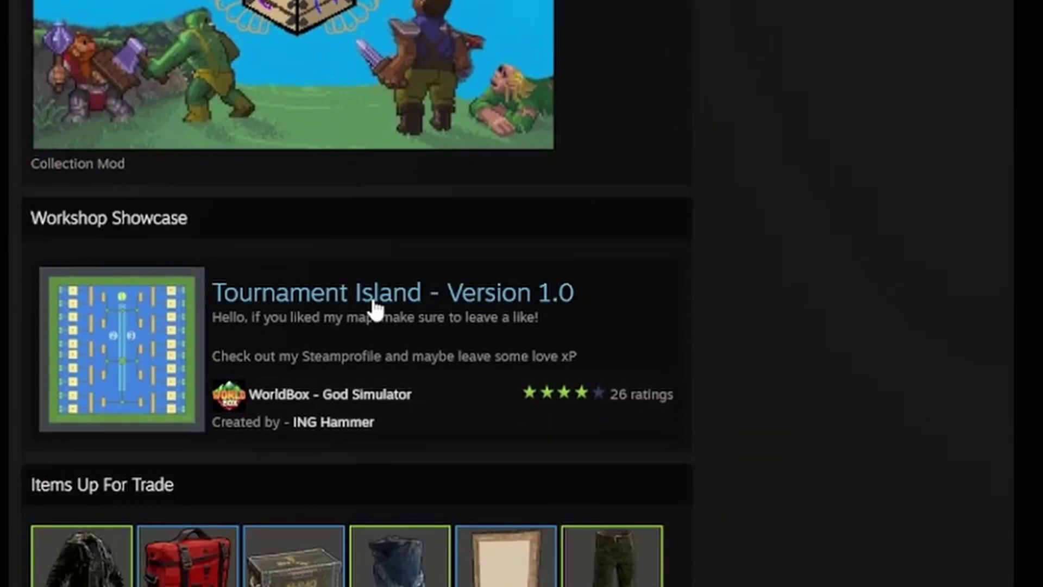
left_click(380, 301)
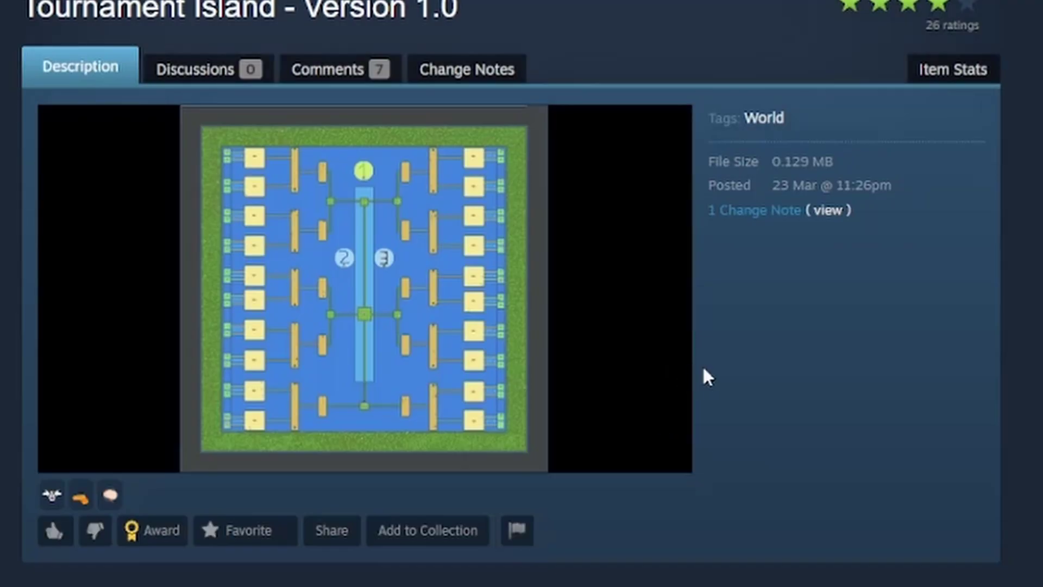
scroll(706, 375, "down", 5)
scroll(708, 364, "down", 1)
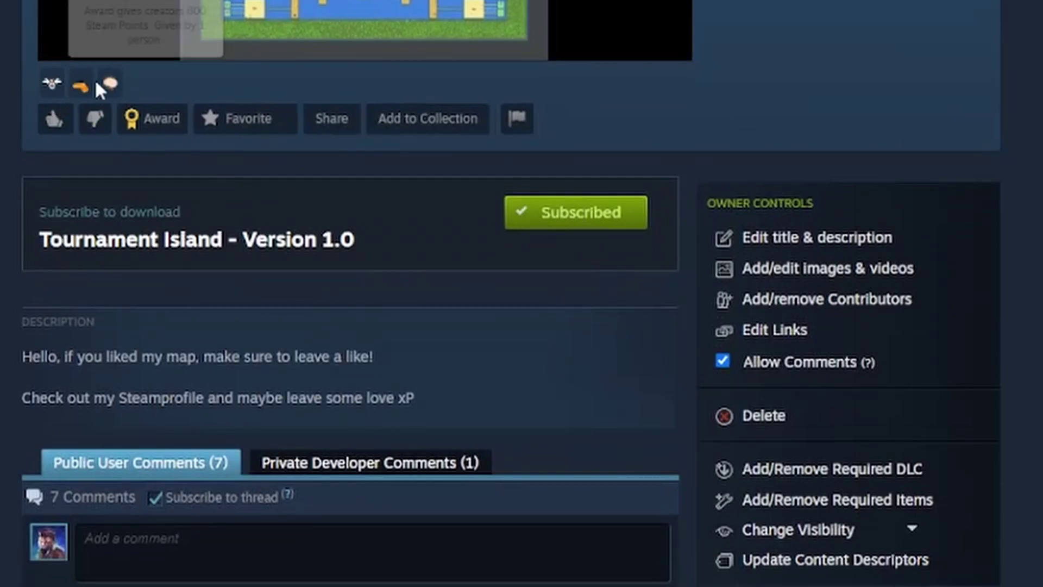
scroll(581, 342, "down", 9)
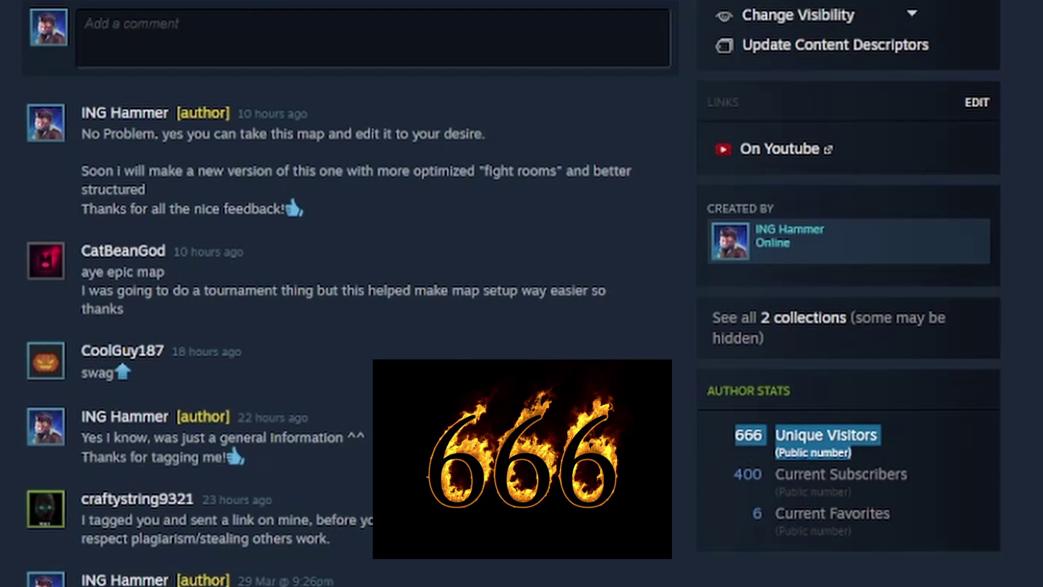
left_click_drag(732, 473, 743, 517)
left_click(736, 365)
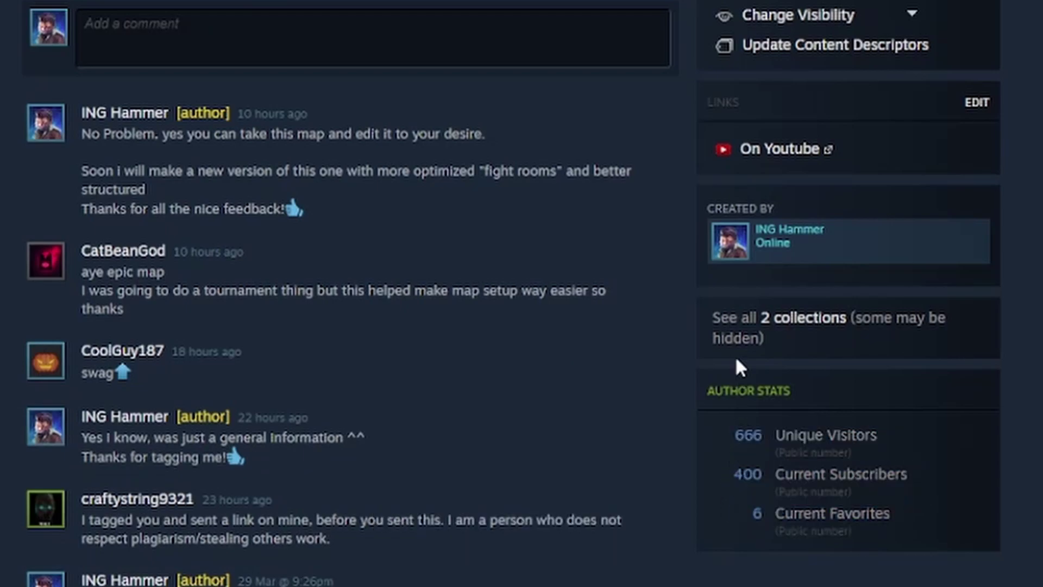
scroll(438, 491, "up", 15)
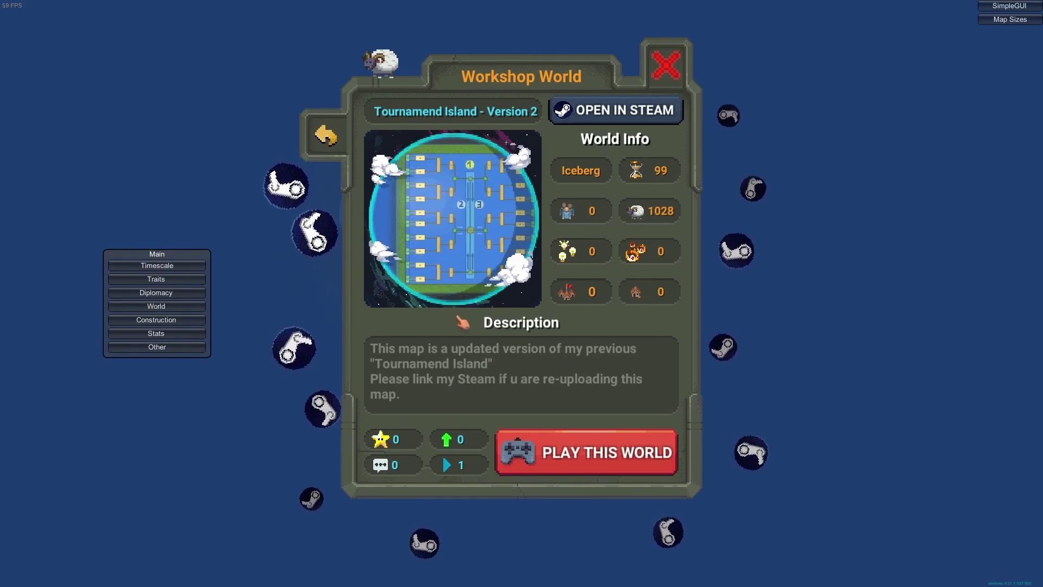
Close the Workshop windows and zoom and pan around the island map.
left_click(325, 135)
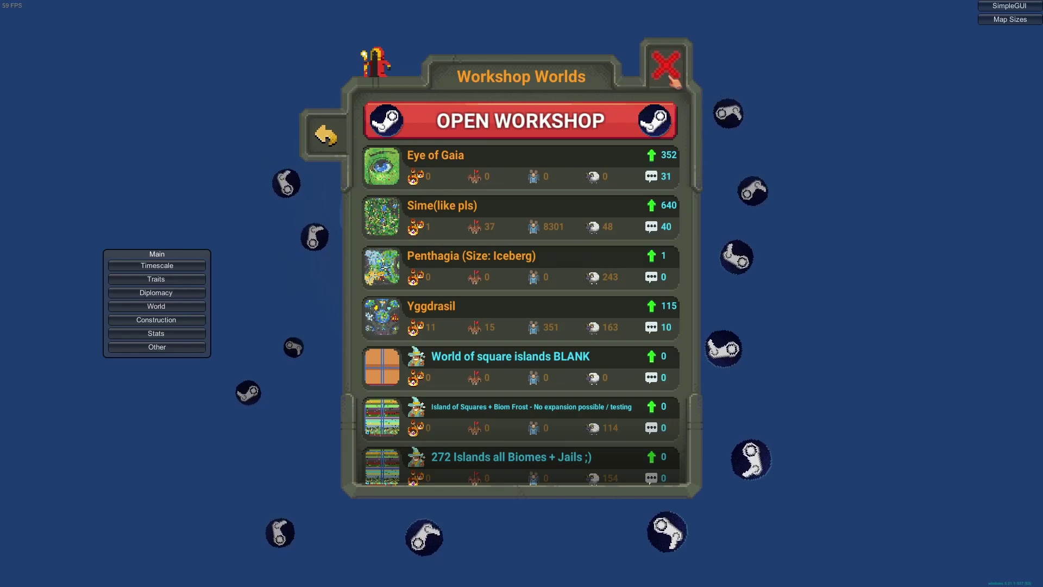
key("Escape")
scroll(609, 294, "up", 5)
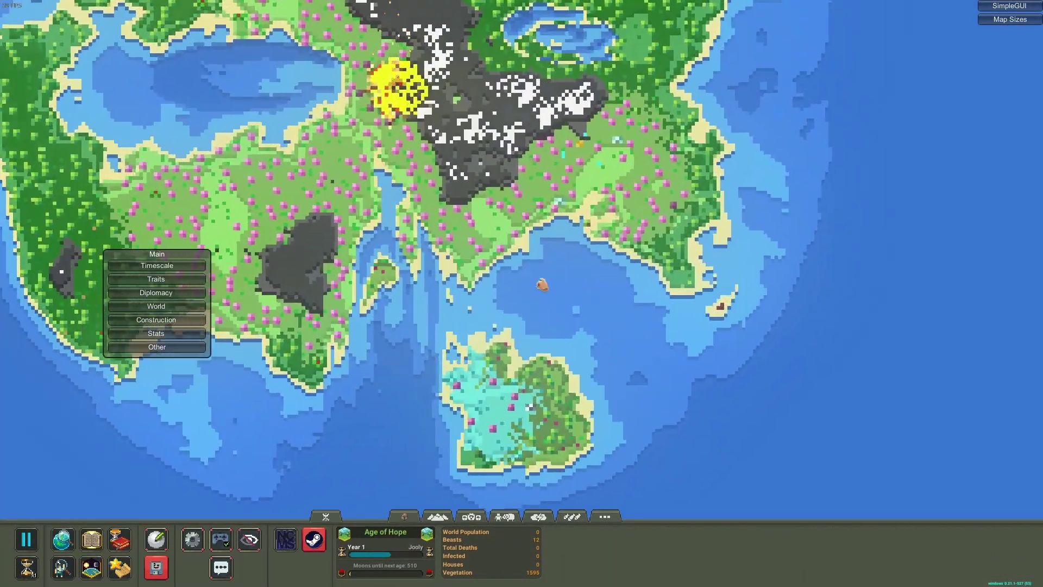
scroll(521, 261, "up", 5)
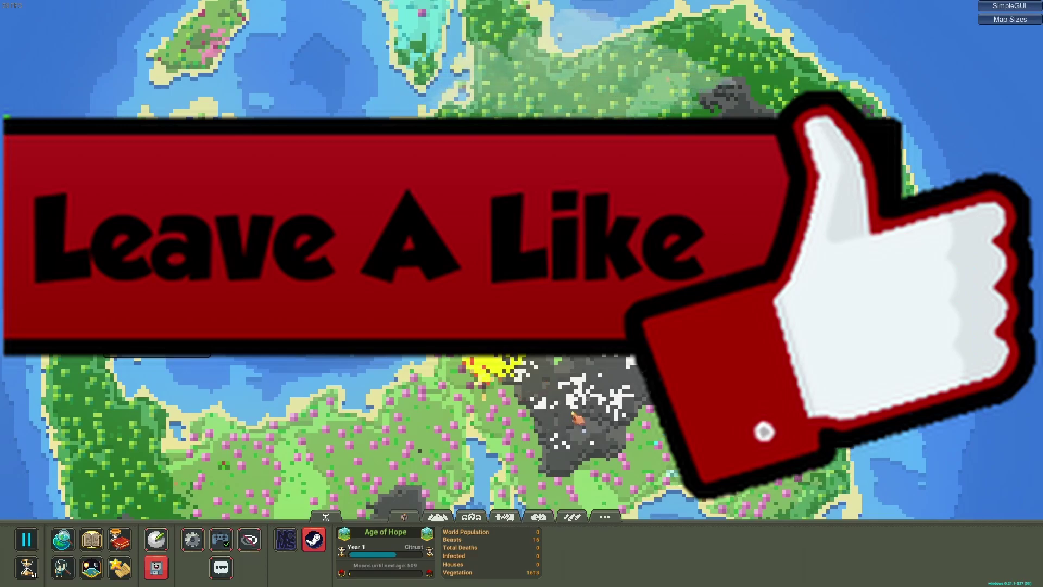
scroll(521, 261, "down", 5)
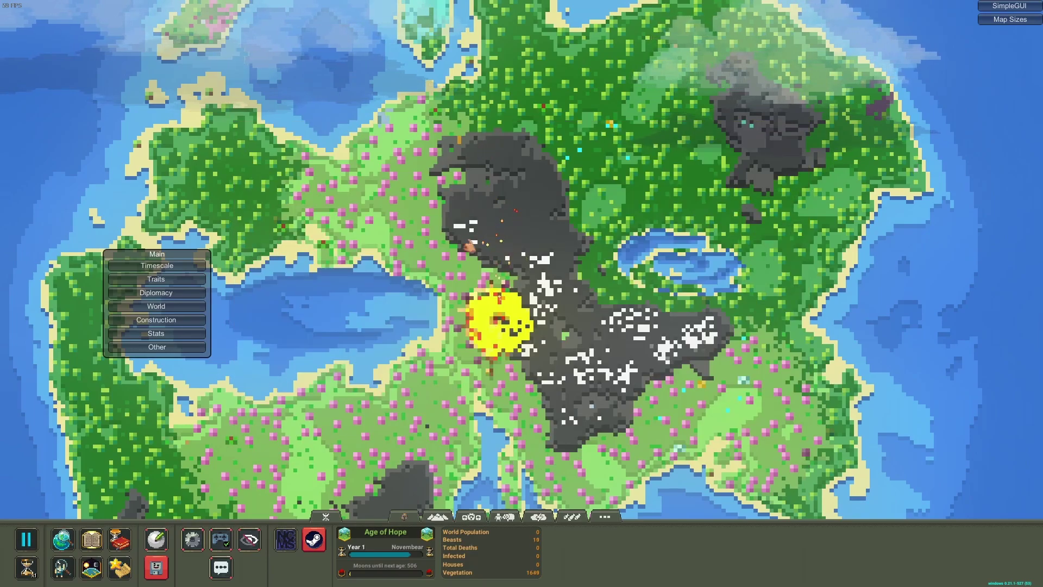
left_click_drag(528, 152, 545, 117)
scroll(521, 261, "down", 6)
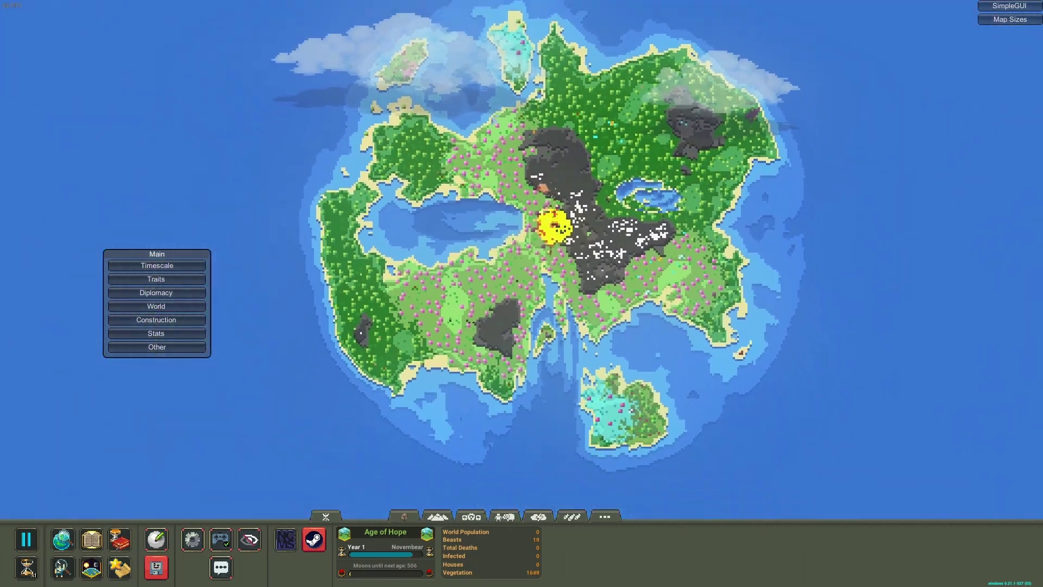